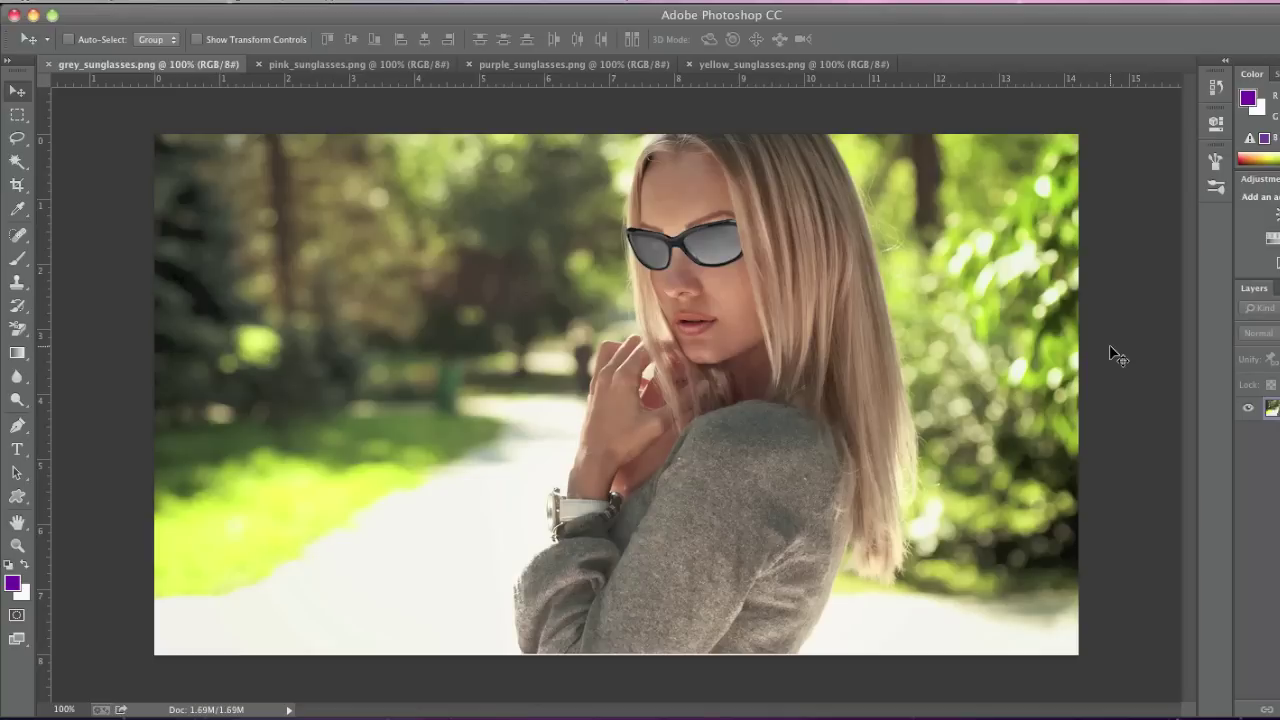
Flip through the pink, purple and yellow sunglasses images, ending on yellow_sunglasses.png.
click(339, 60)
click(601, 66)
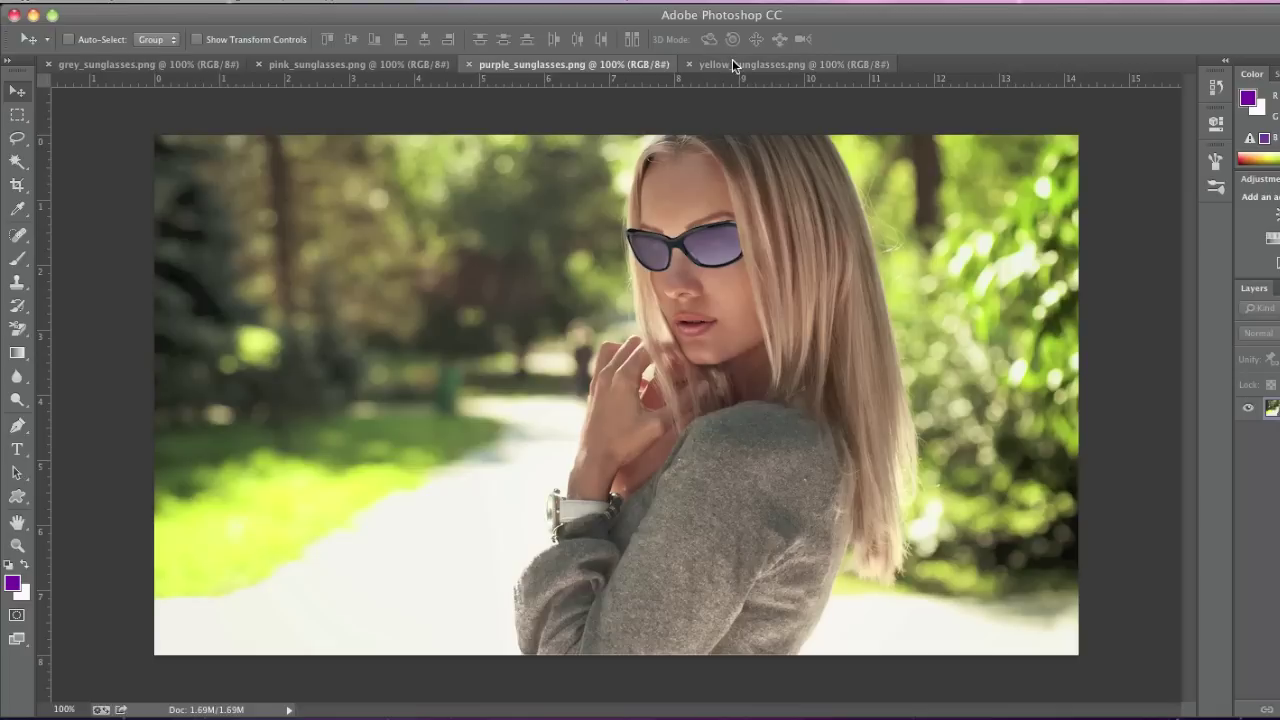
click(770, 64)
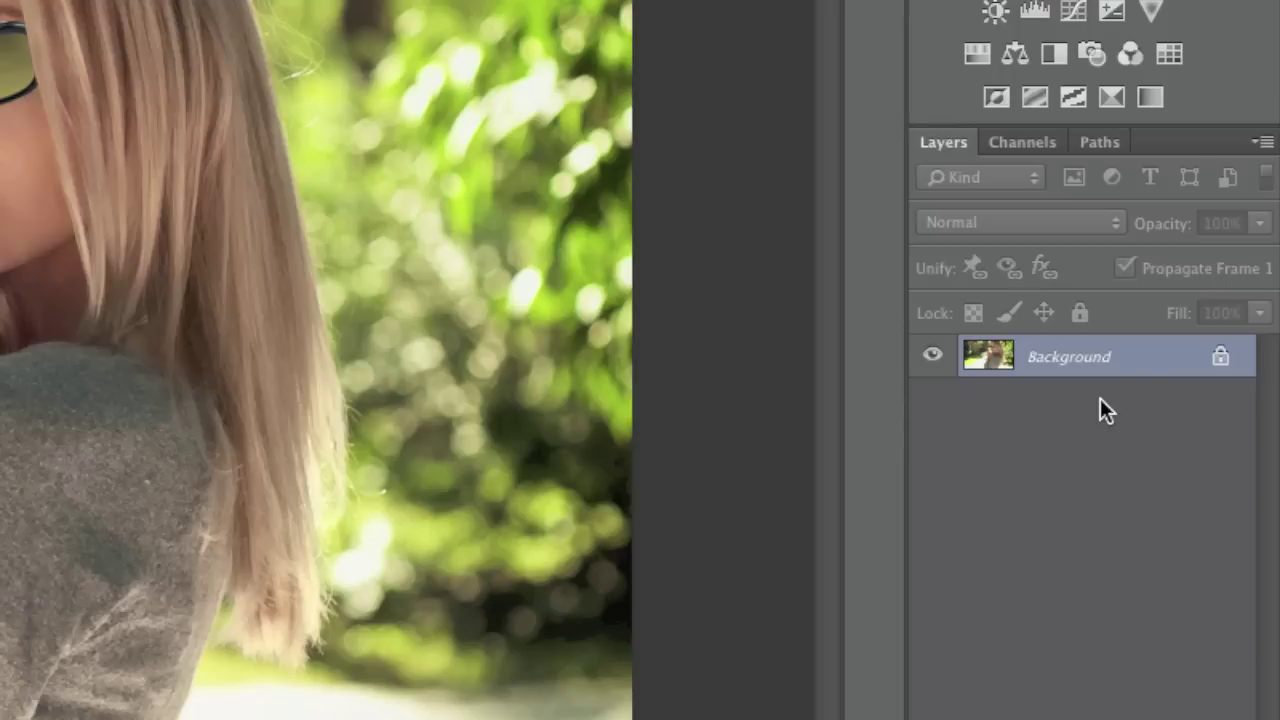
Convert the yellow image's Background to Layer 0 and add a 'Choose from yellow' caption at lower left.
double_click(1155, 370)
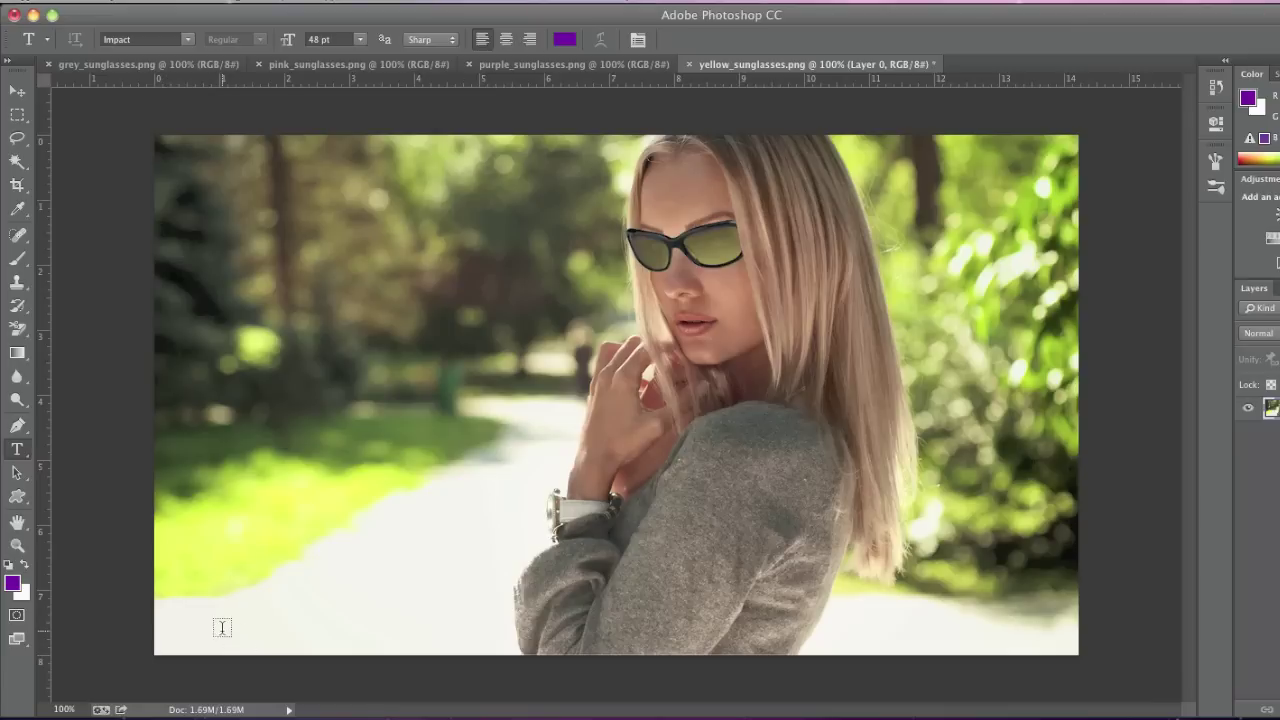
click(222, 627)
text(Cho)
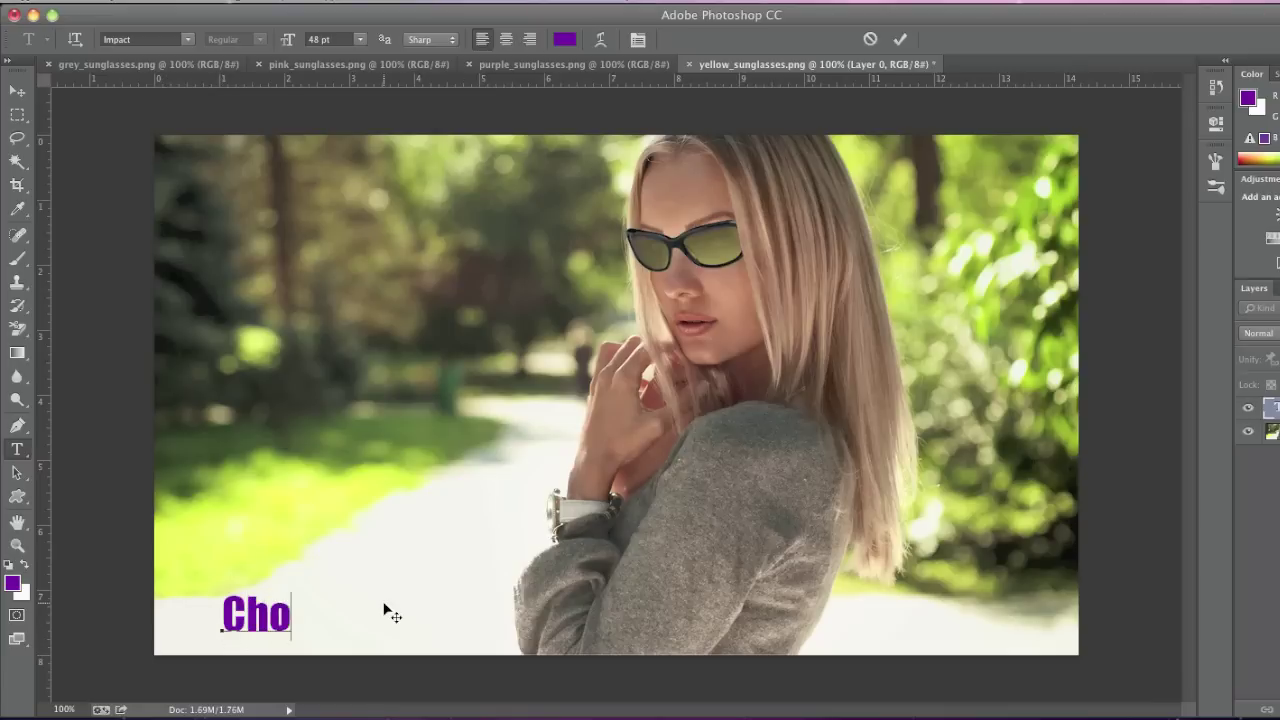
text(ose from )
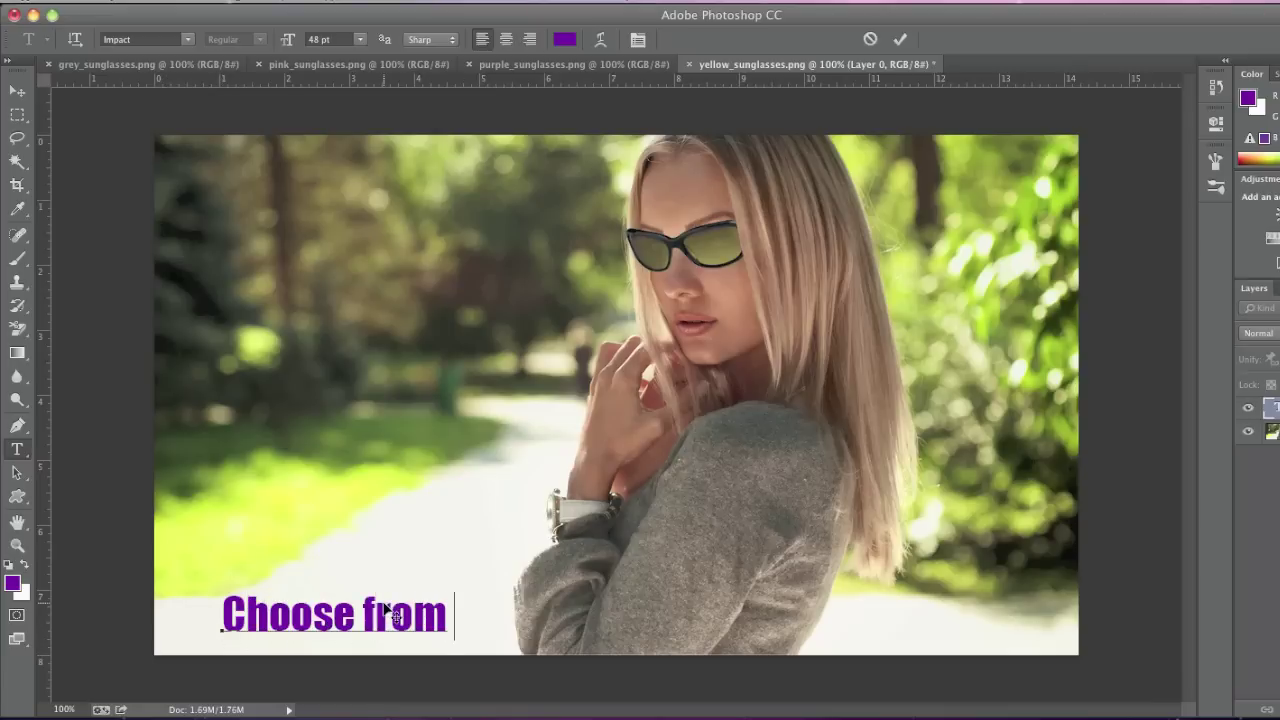
text(yellow)
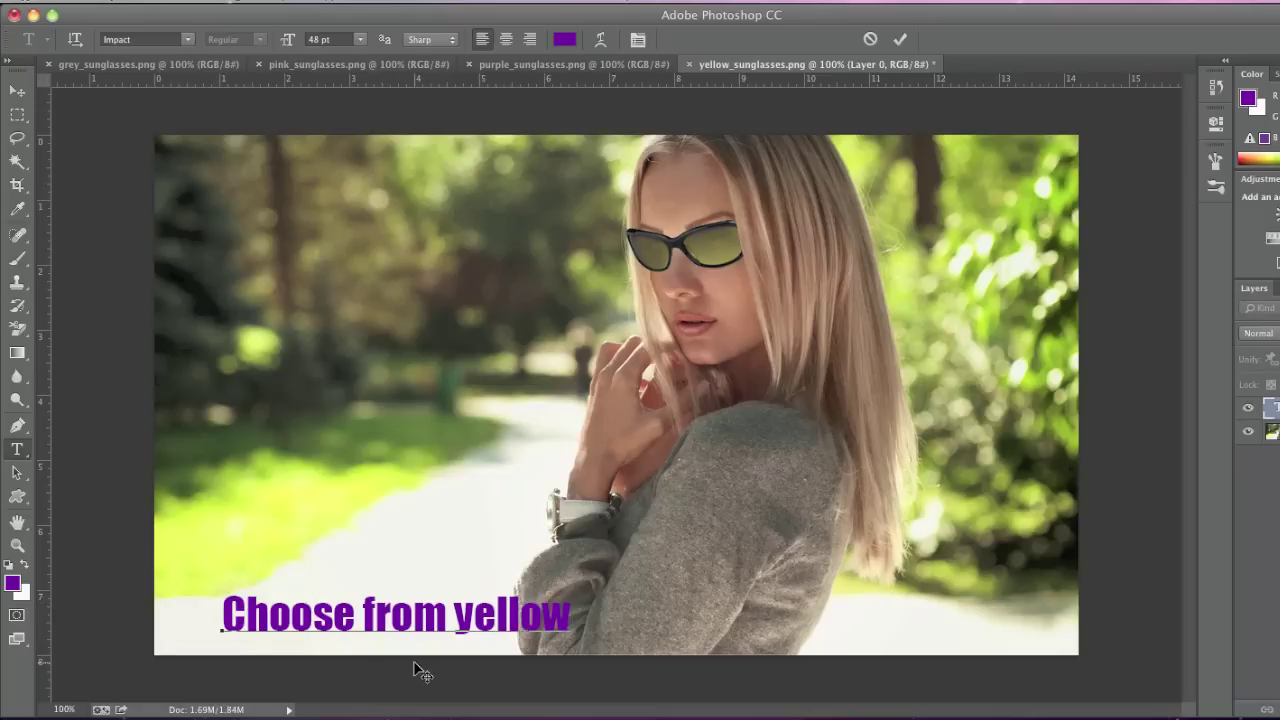
drag(418, 670, 357, 674)
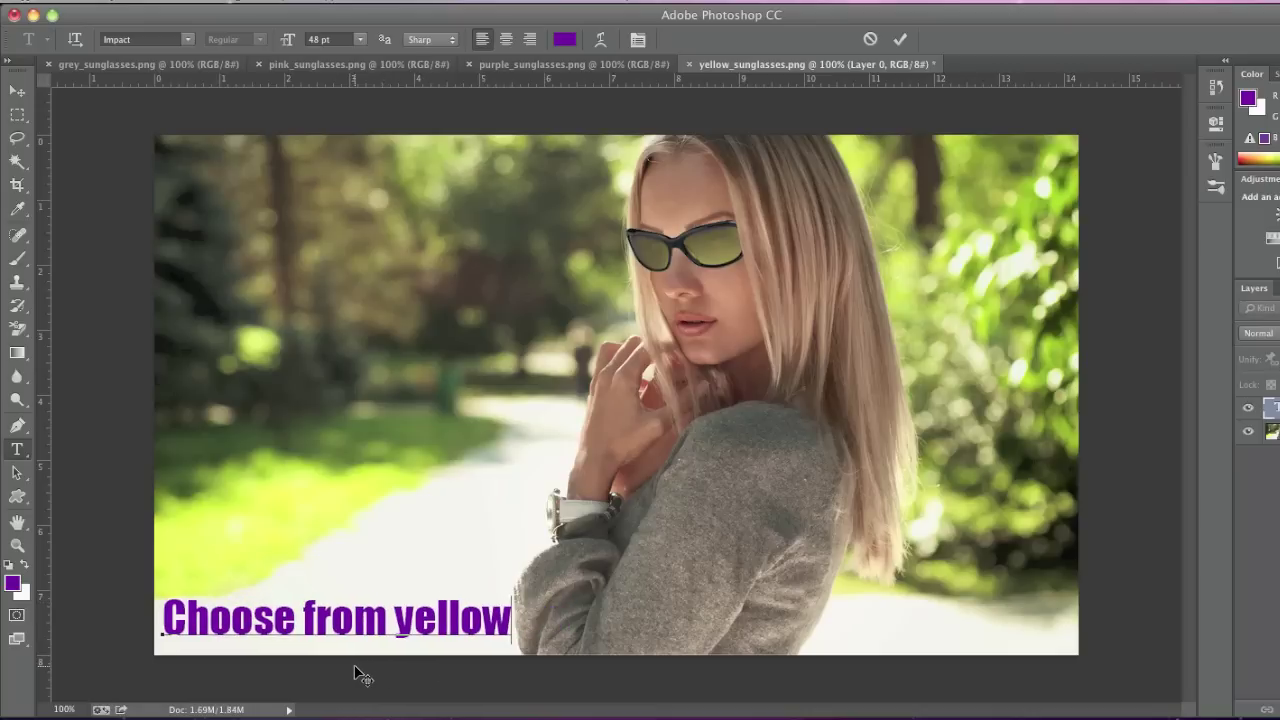
click(356, 620)
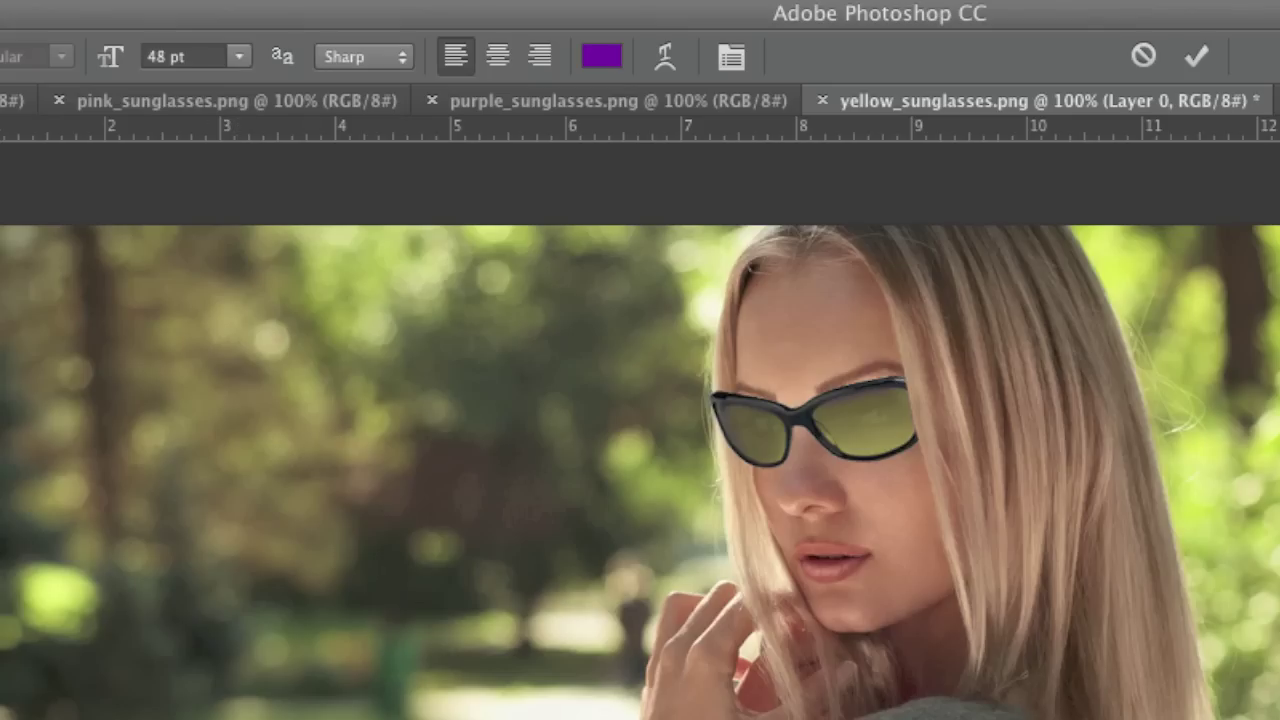
Colour the caption bright yellow (eeeb09) and commit the text.
click(598, 54)
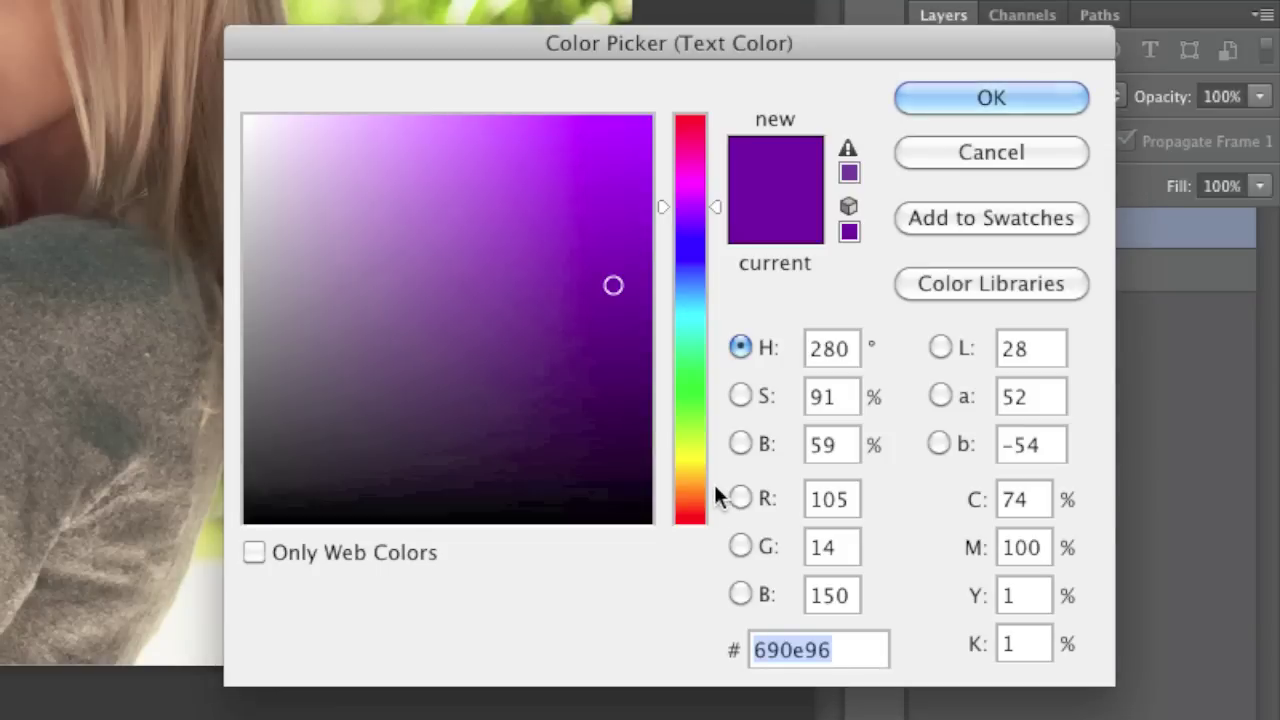
click(698, 456)
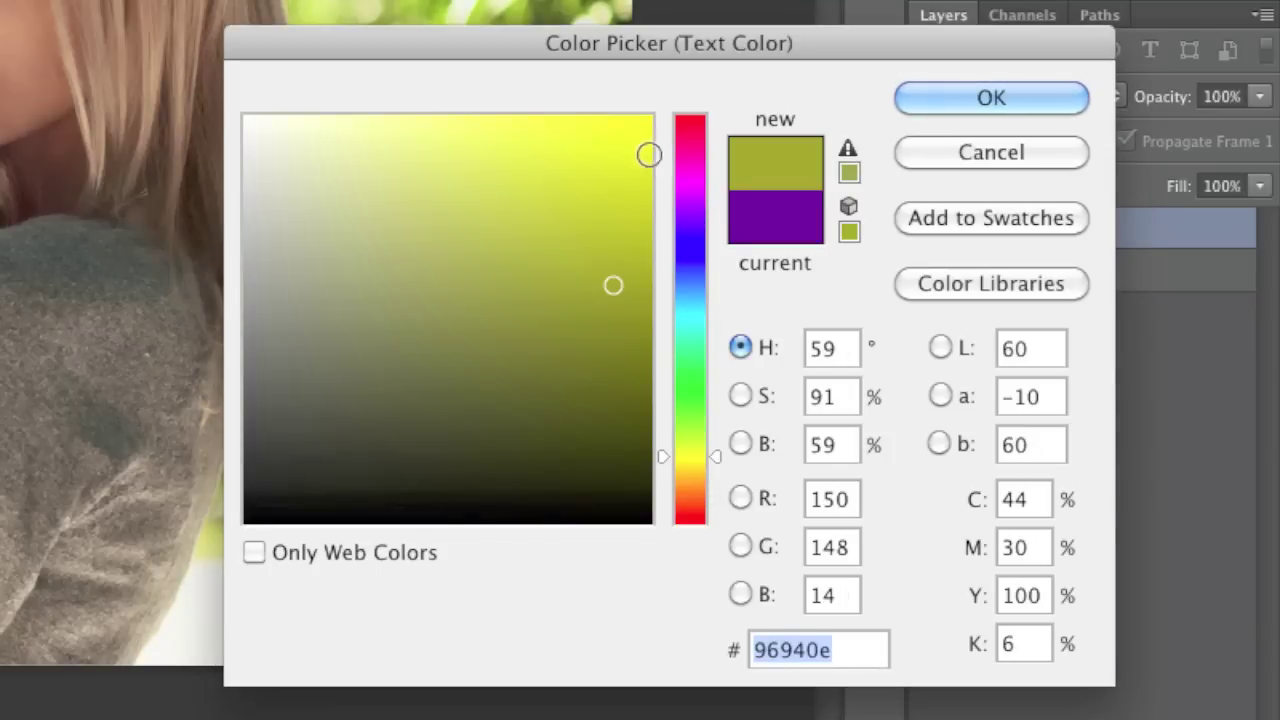
click(637, 144)
click(930, 101)
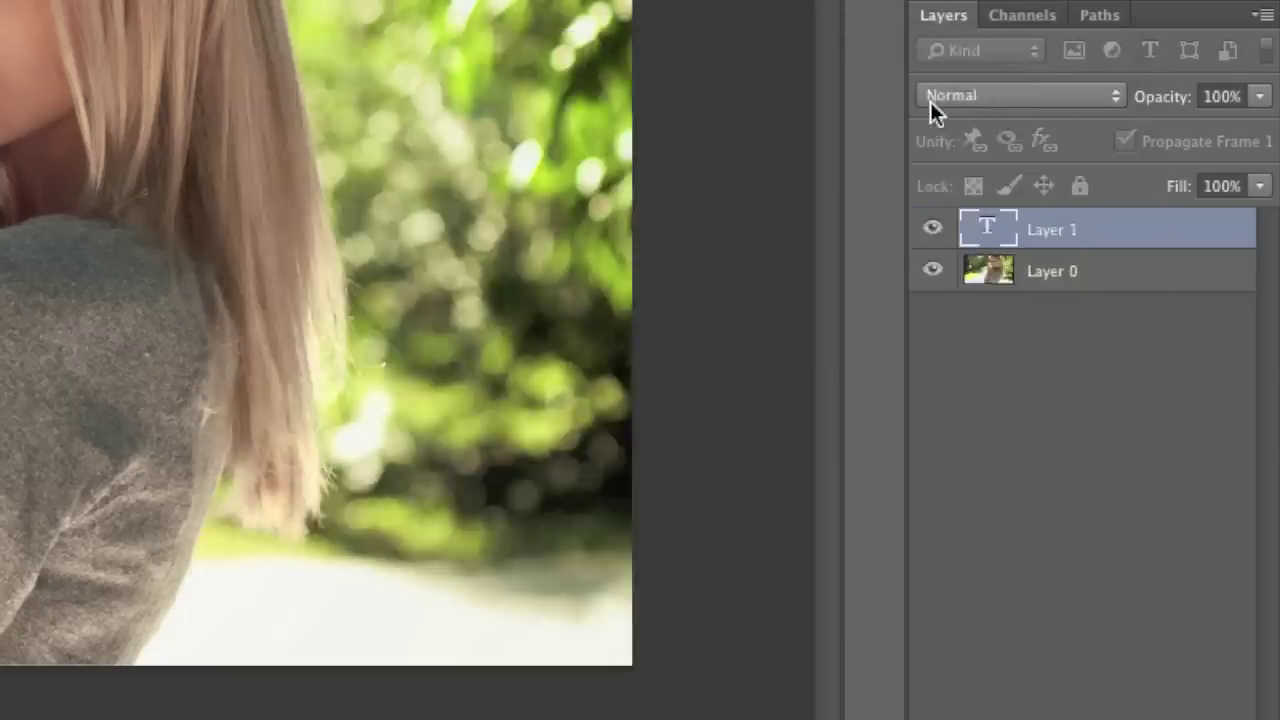
key(ctrl+Return)
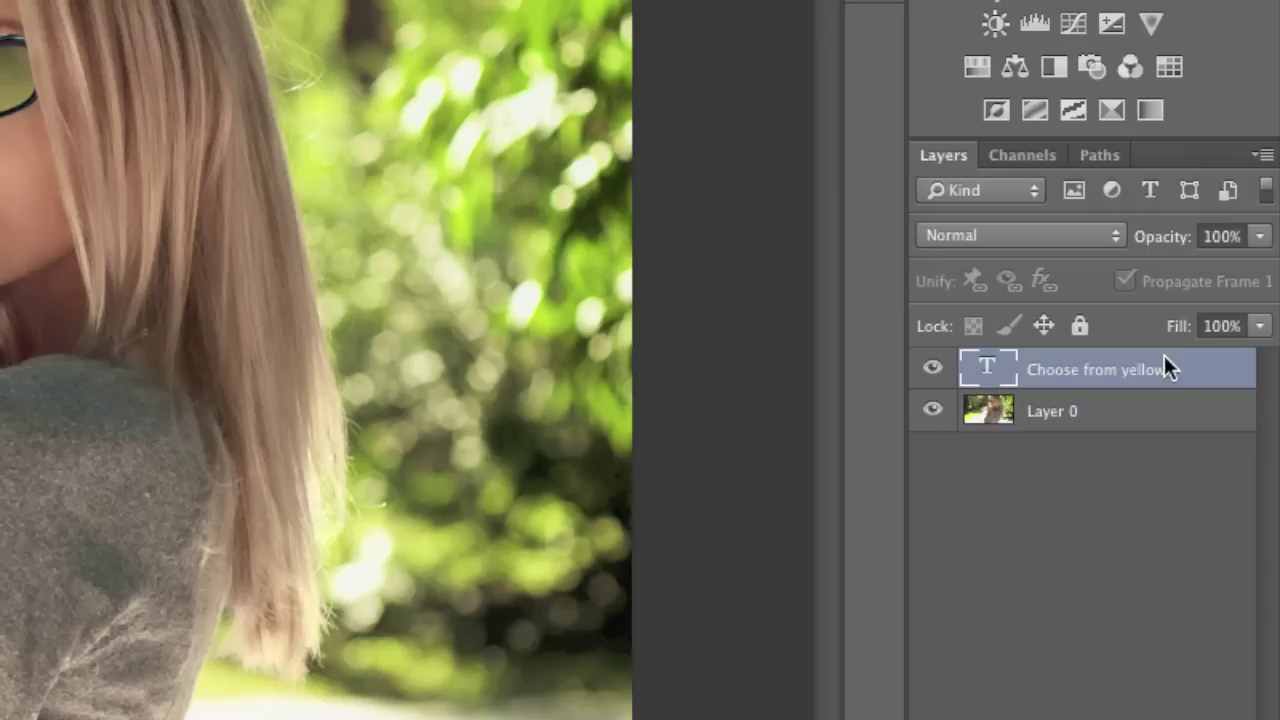
Give the caption a 3 px black stroke and merge it down into Layer 0.
double_click(1229, 365)
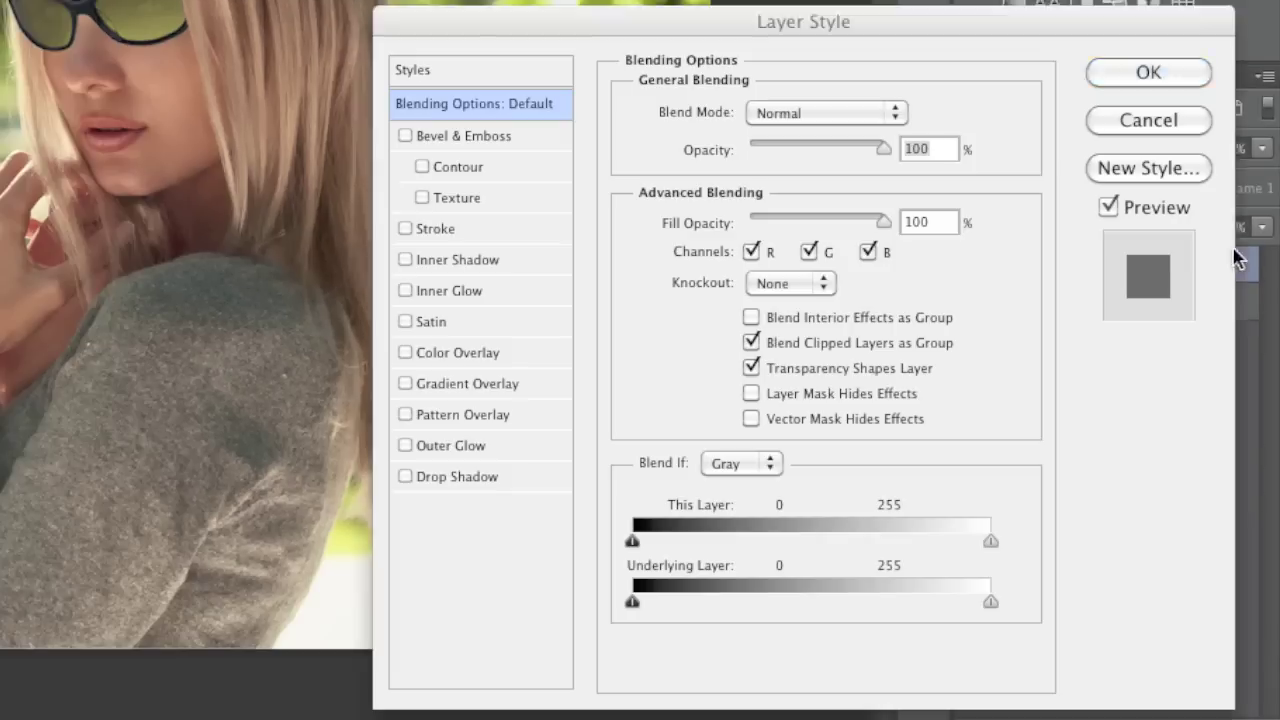
click(452, 228)
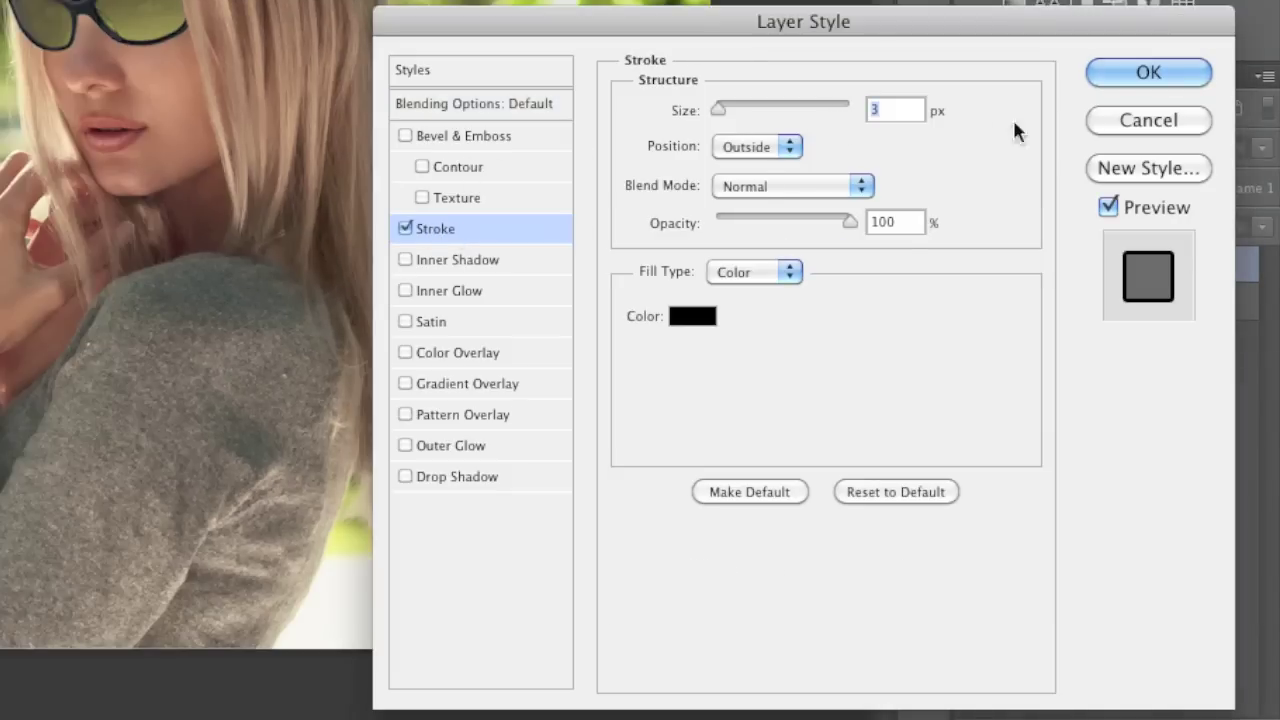
click(1120, 64)
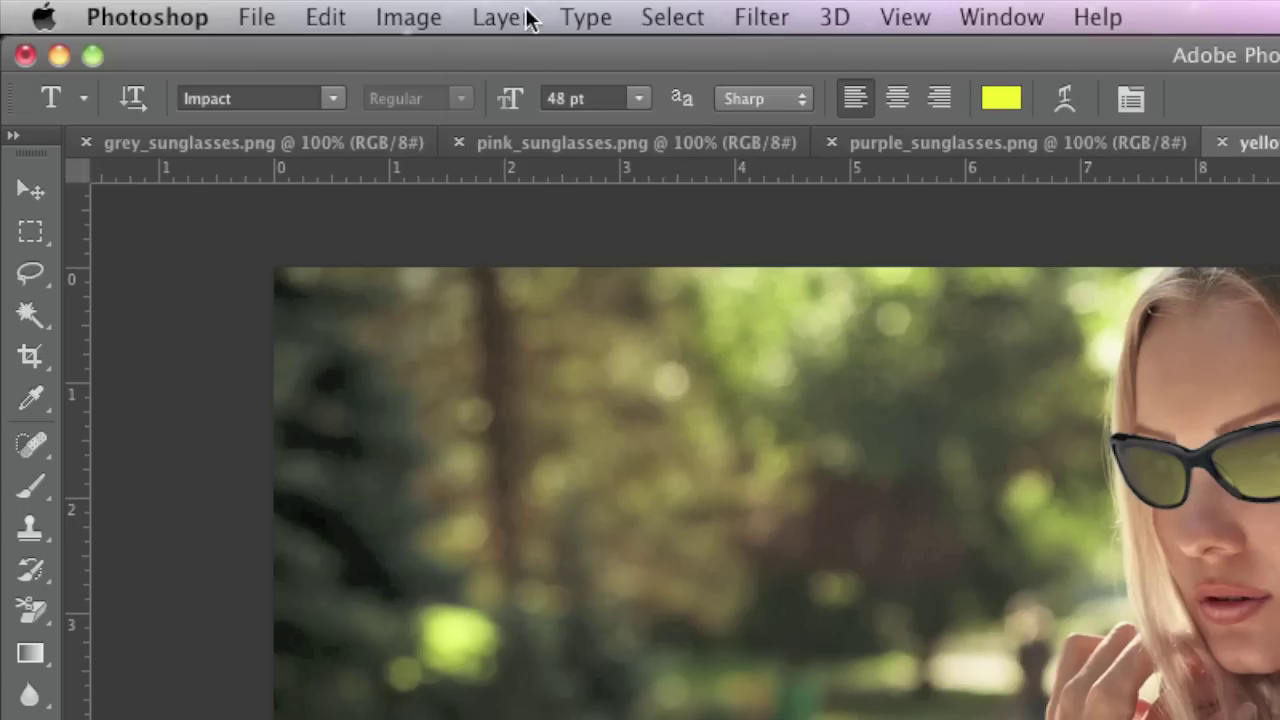
click(283, 0)
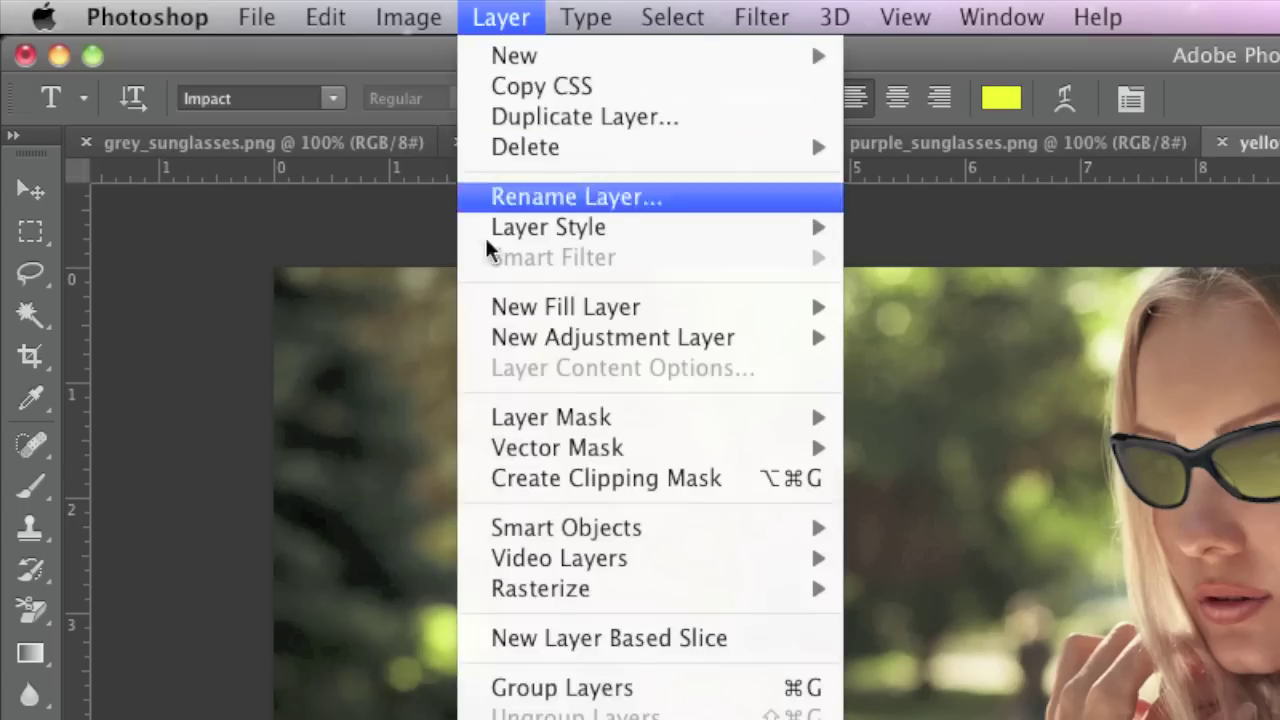
click(660, 566)
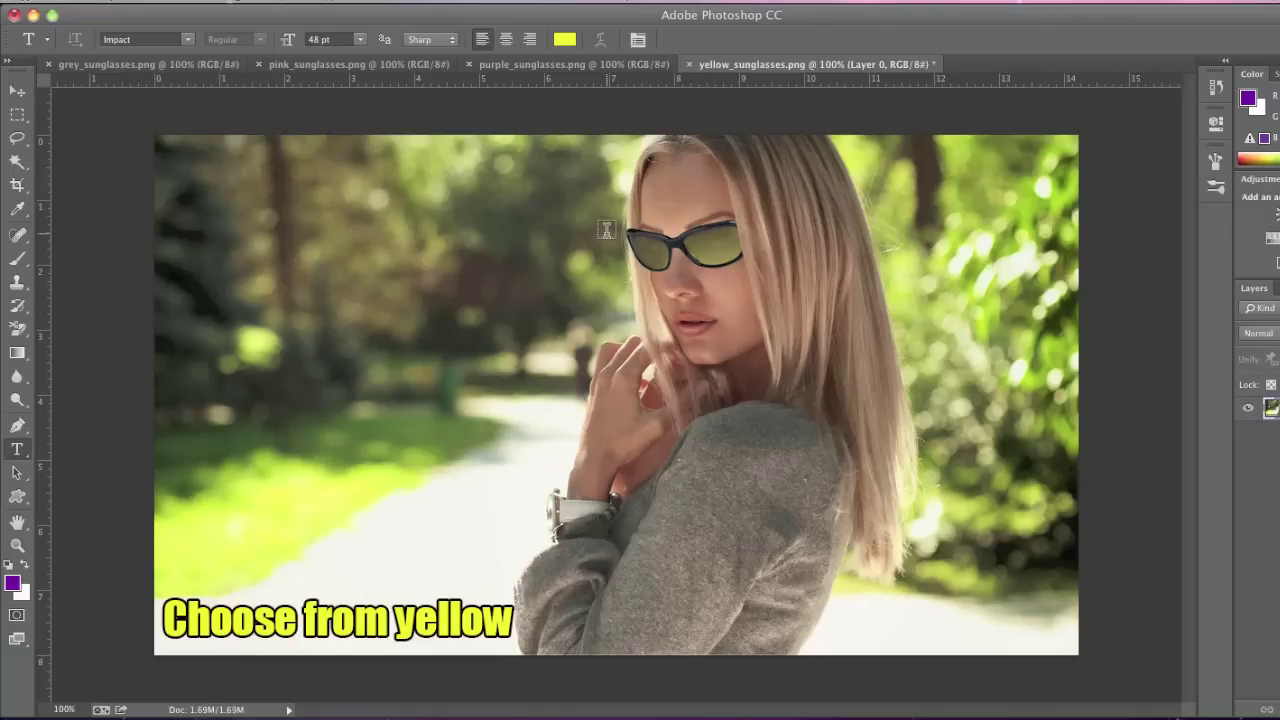
On the purple image, unlock the Background and add a 'Choose from purple' caption at lower left.
click(614, 66)
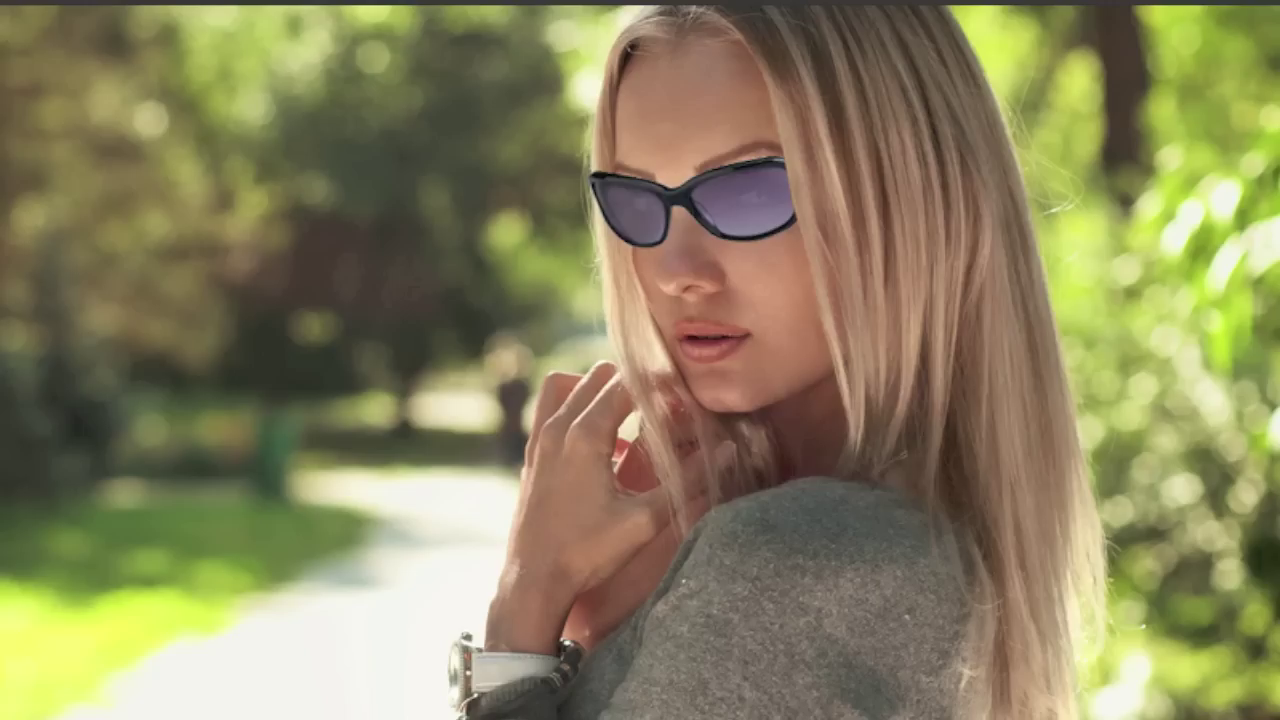
double_click(1268, 408)
click(812, 302)
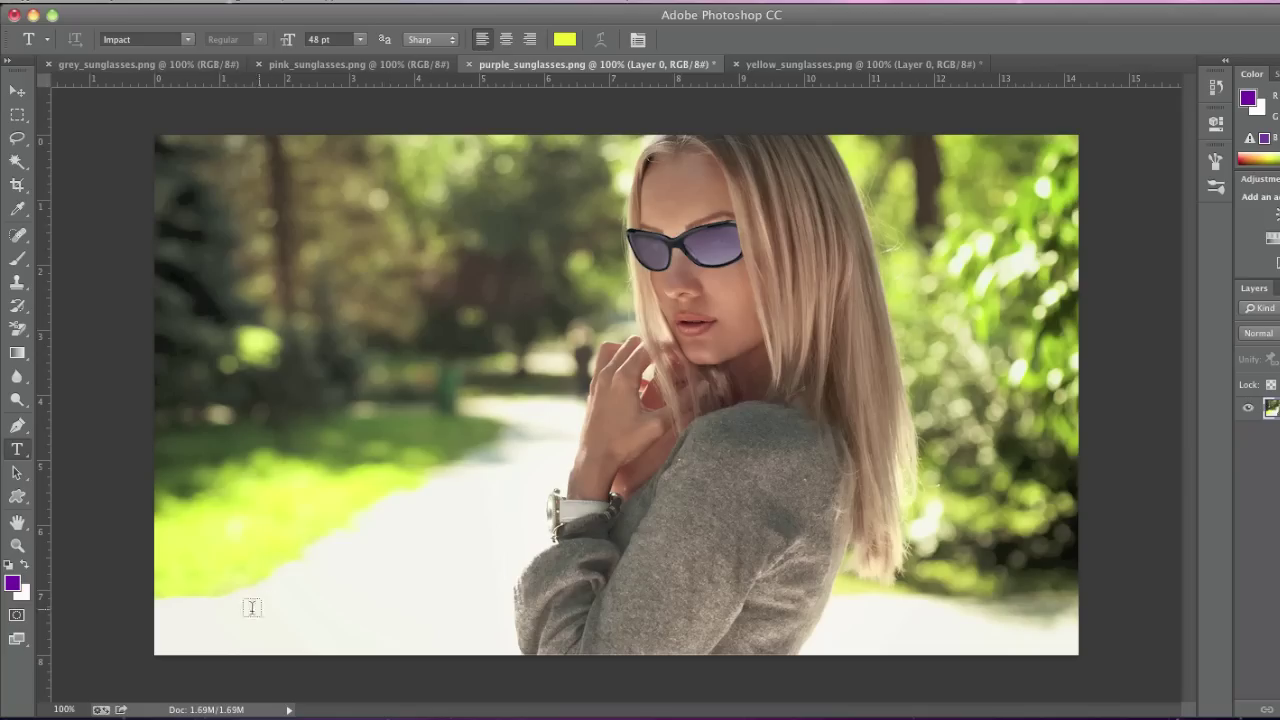
click(220, 612)
text(Cho)
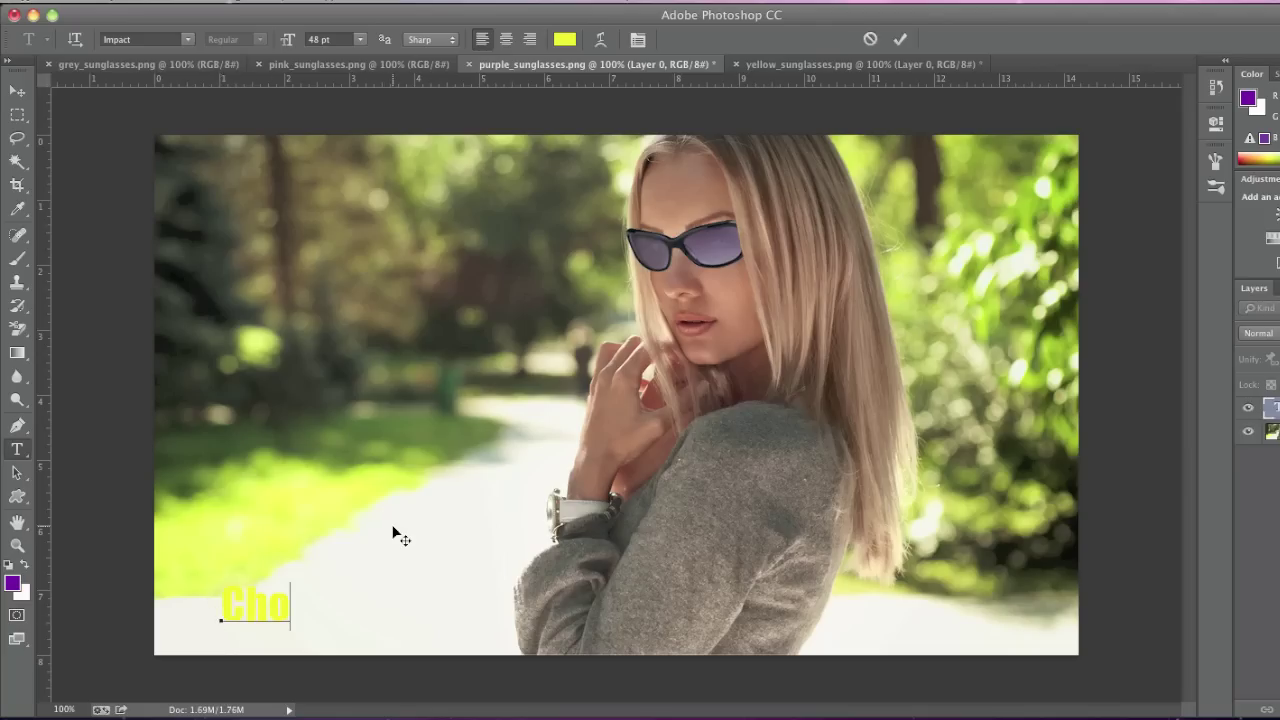
text(ose from )
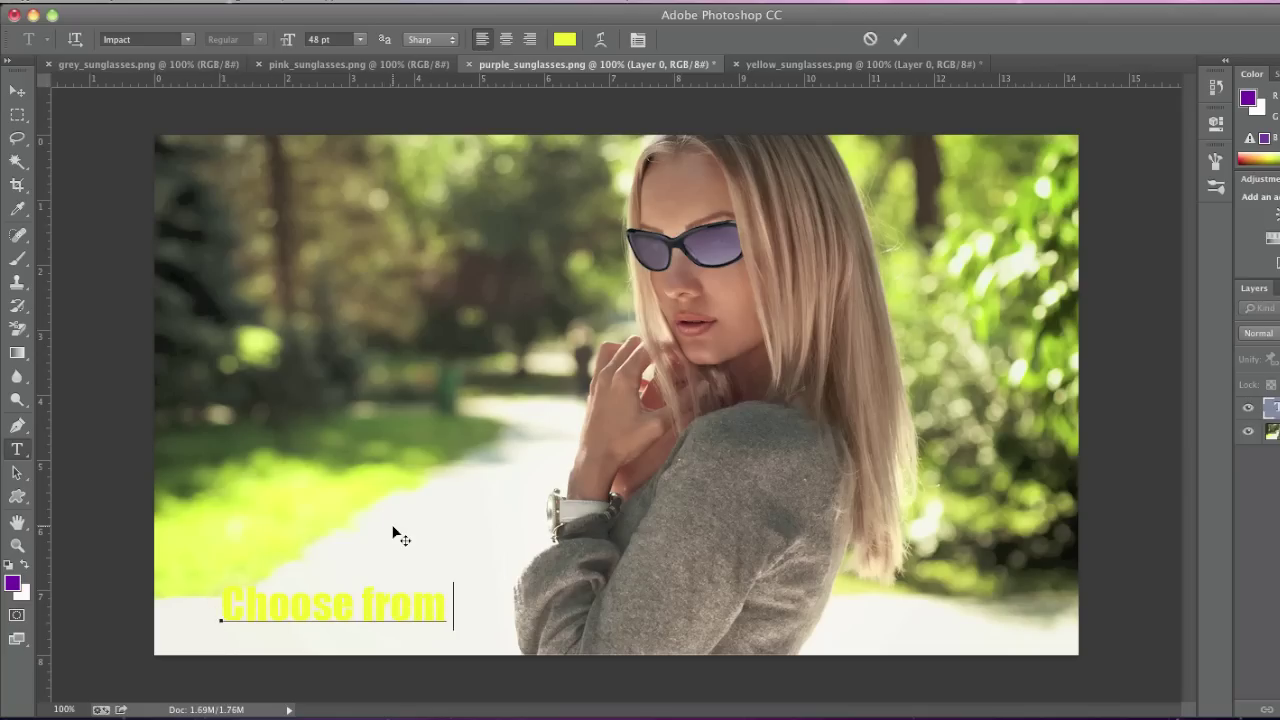
text(nurple)
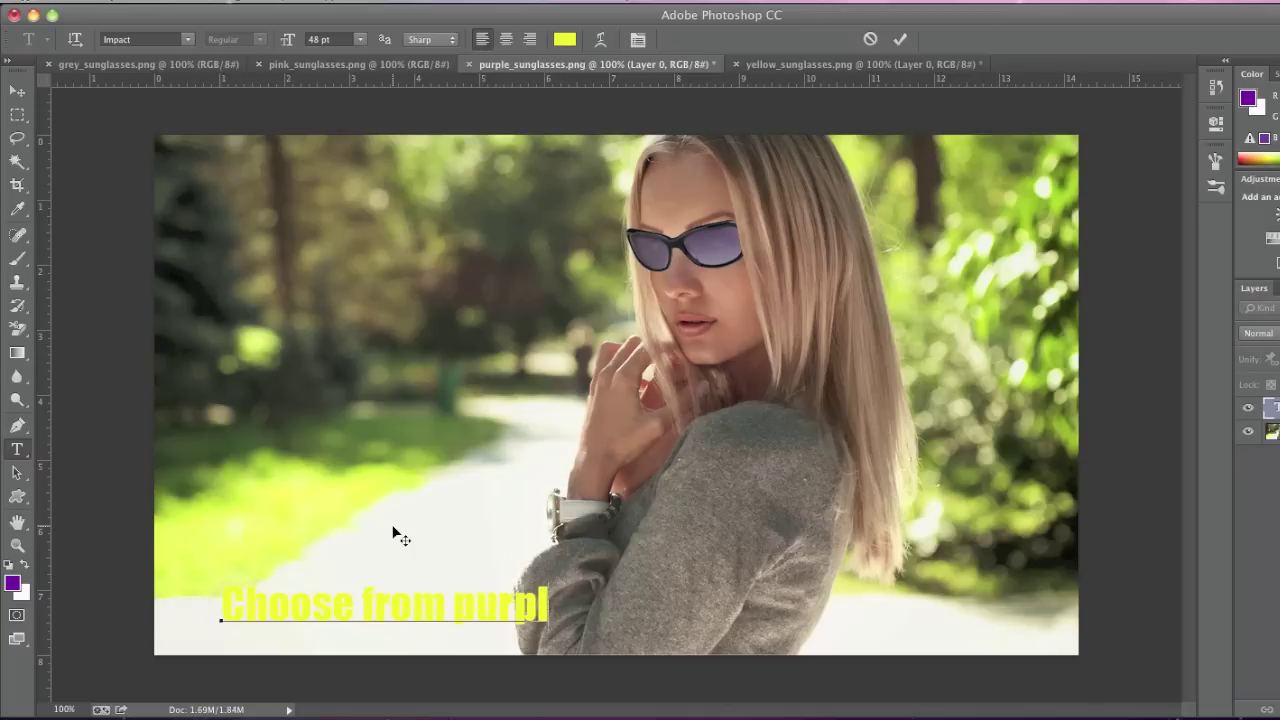
drag(516, 635, 452, 660)
Colour the caption a bright purple sampled from the sunglasses lens.
triple_click(452, 622)
key(super+c)
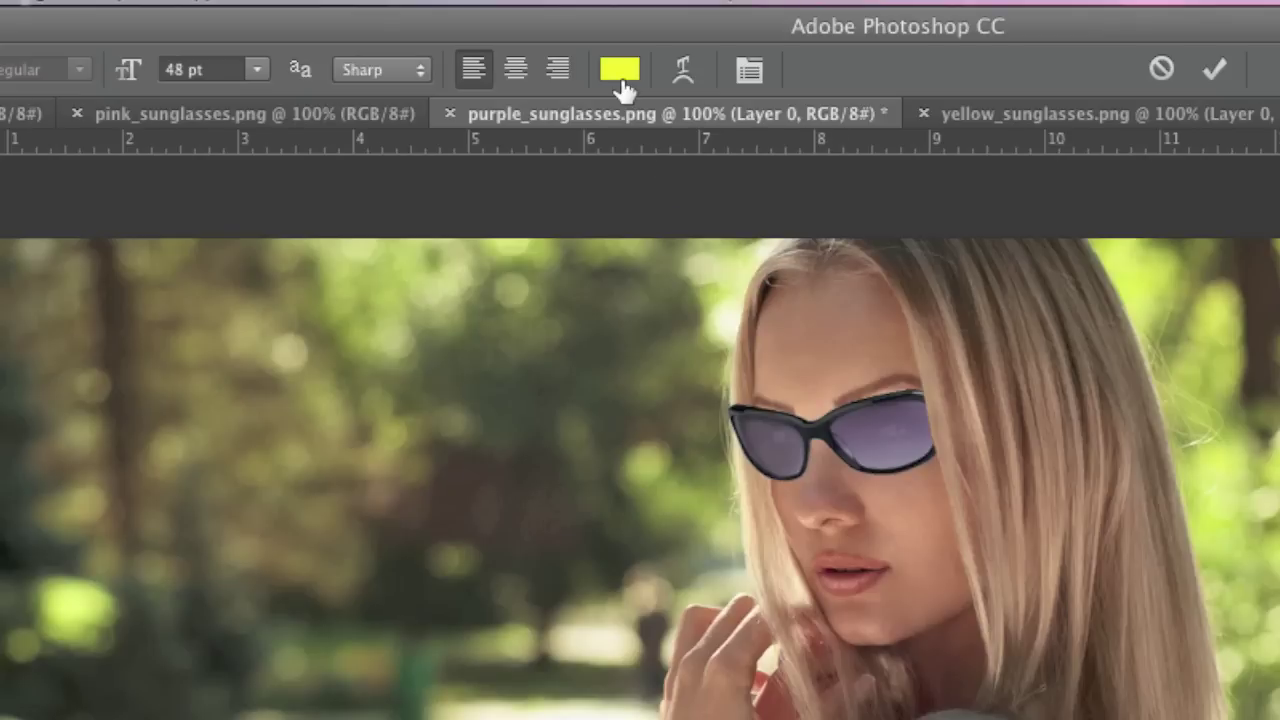
click(620, 76)
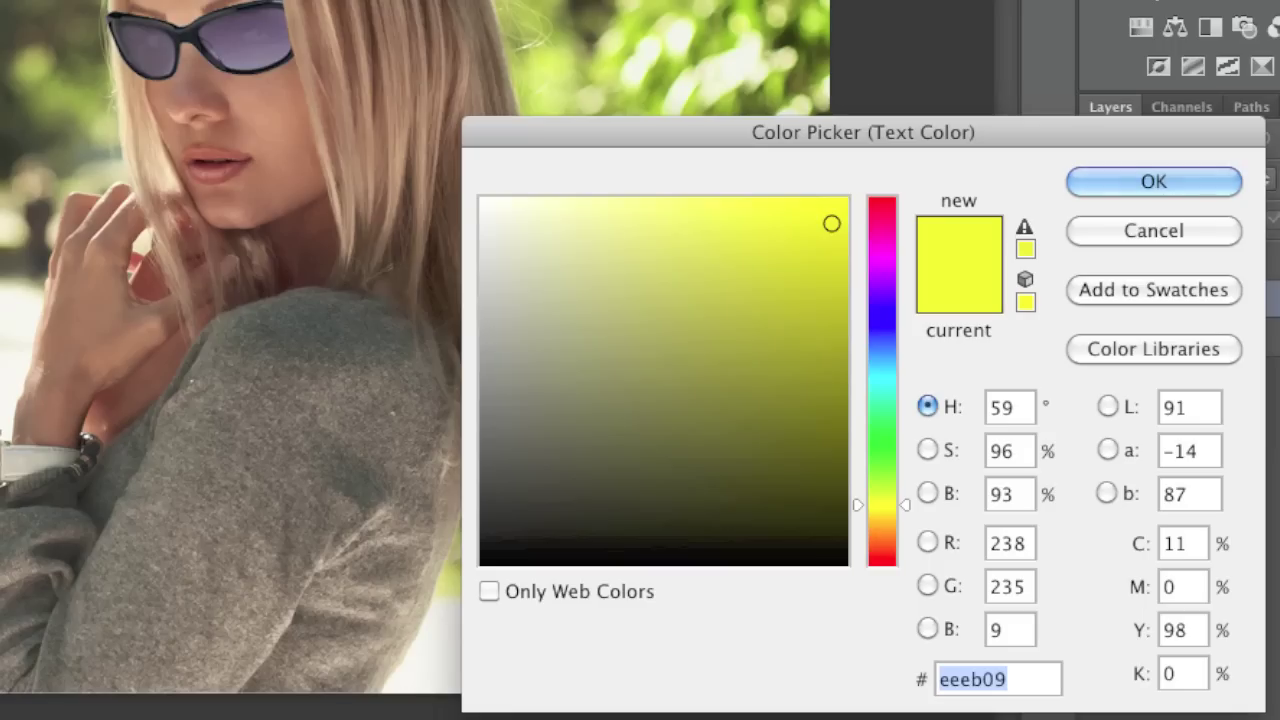
click(864, 415)
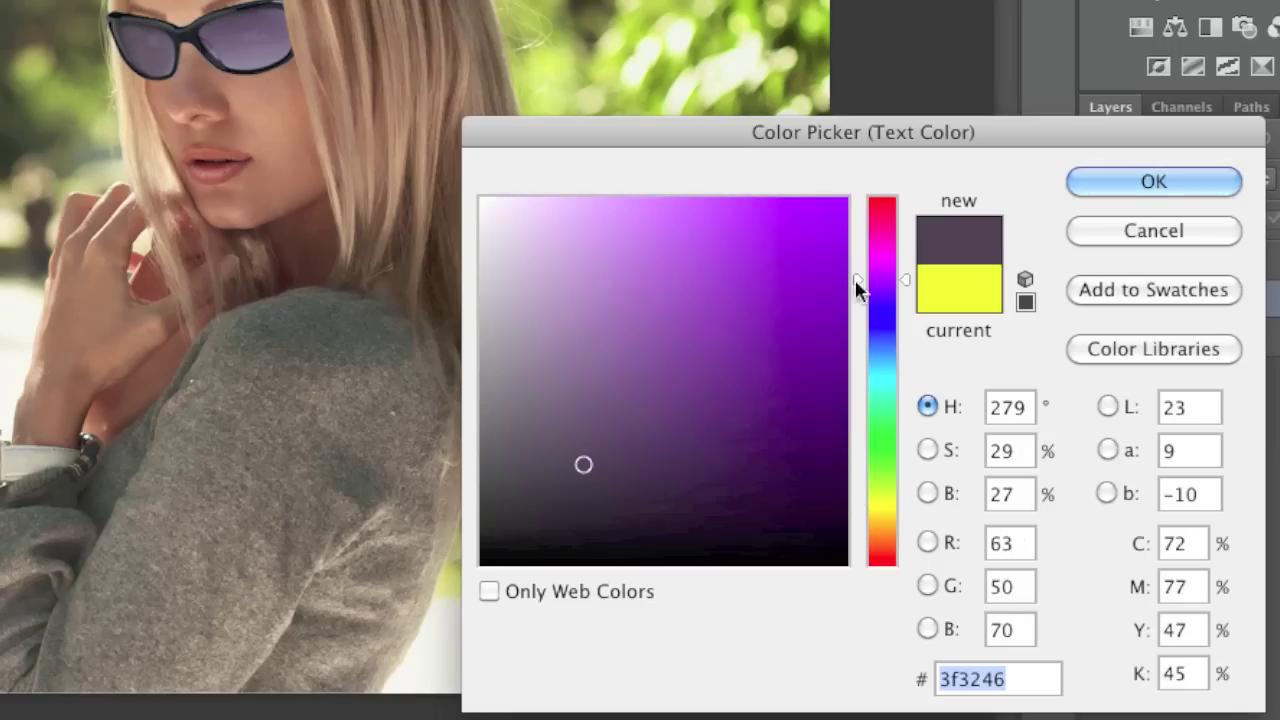
click(830, 259)
click(1142, 184)
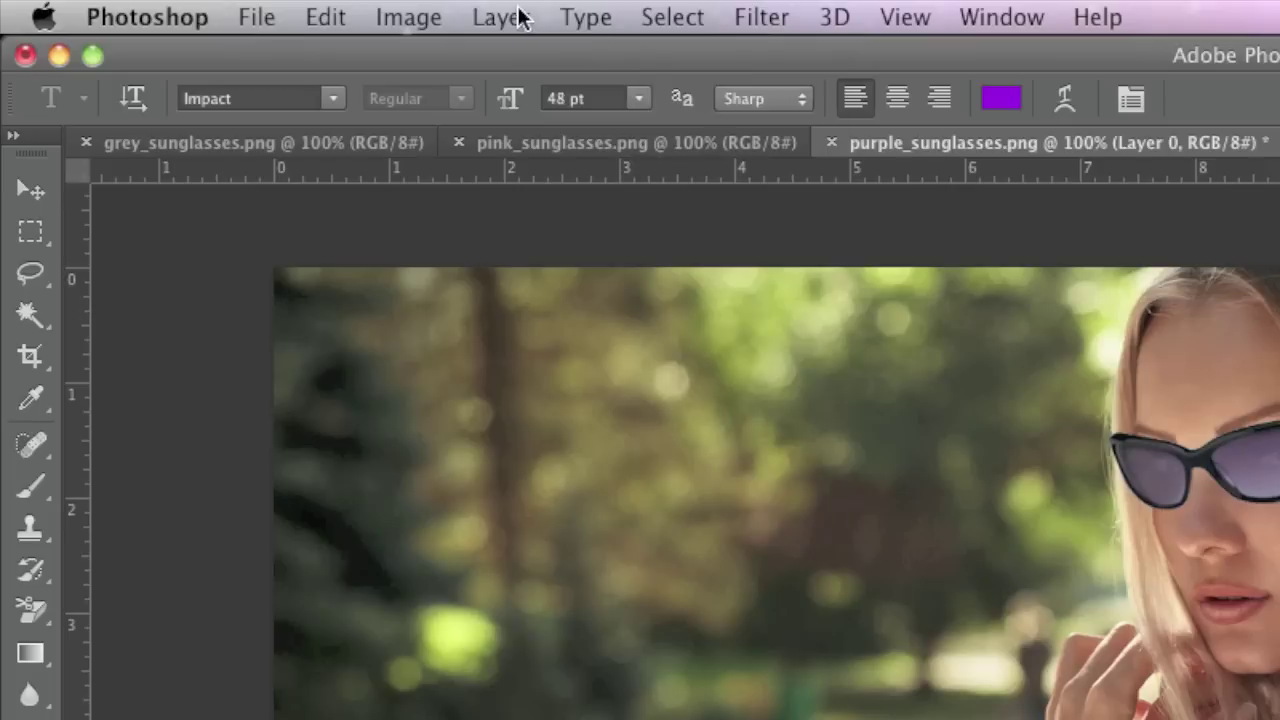
Merge the purple caption into the photo and bring up the pink sunglasses image.
click(285, 2)
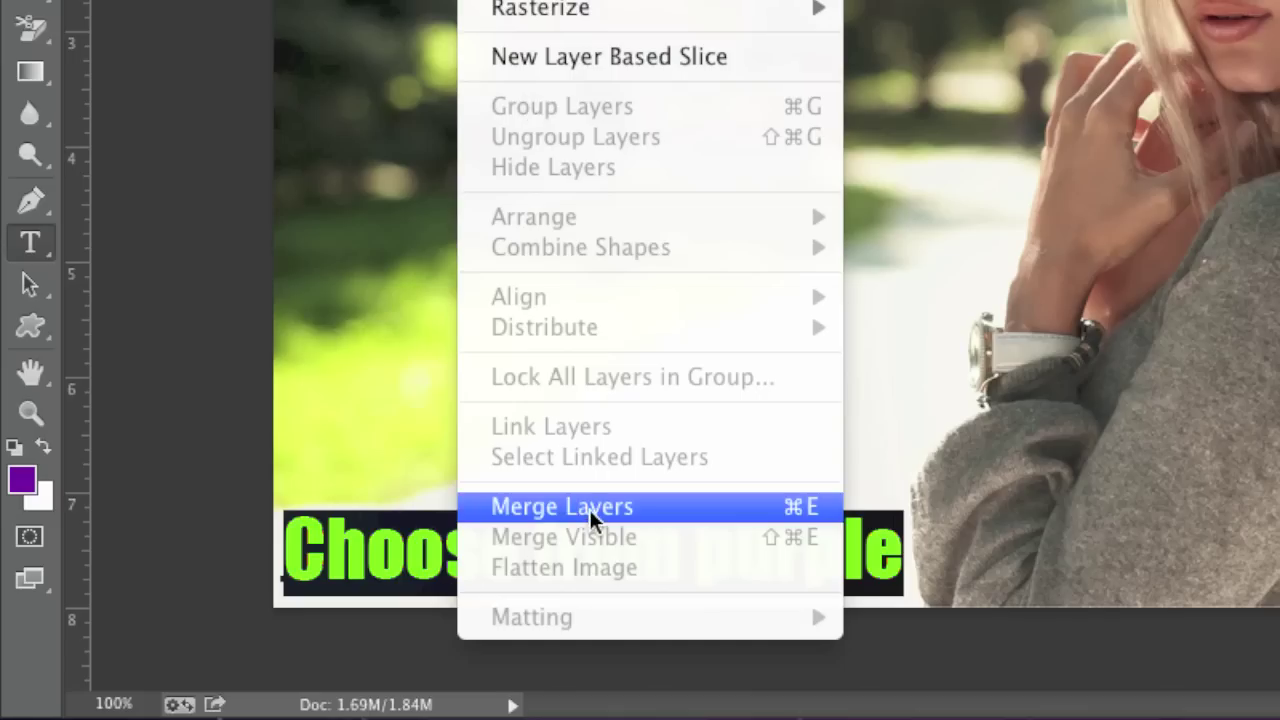
click(589, 507)
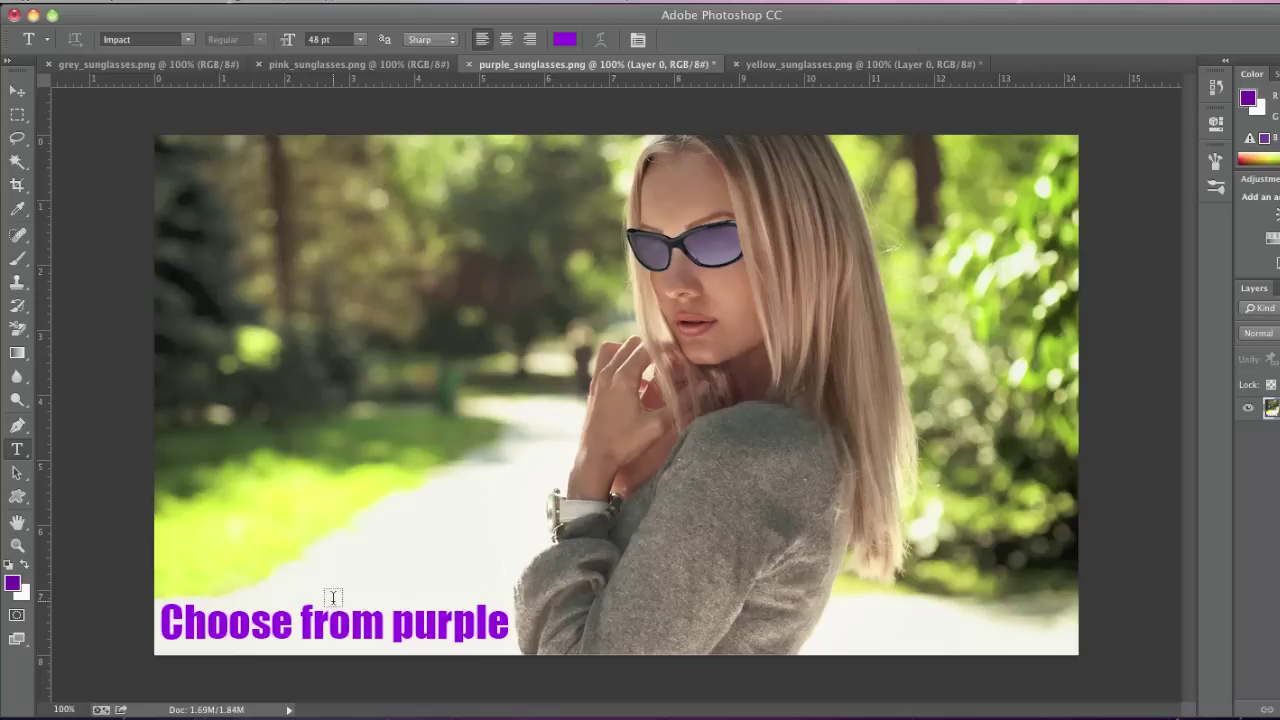
click(369, 63)
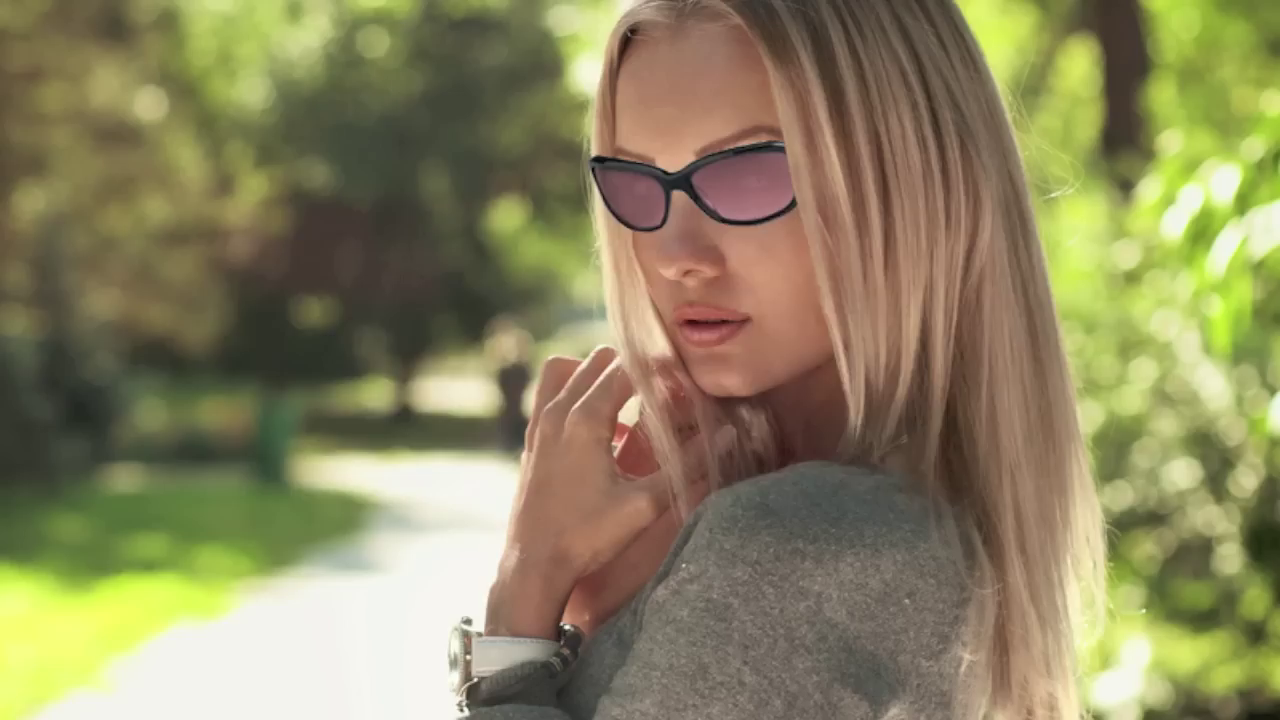
Paste the caption at lower left, change 'purple' to 'pink', and nudge it into place.
click(893, 295)
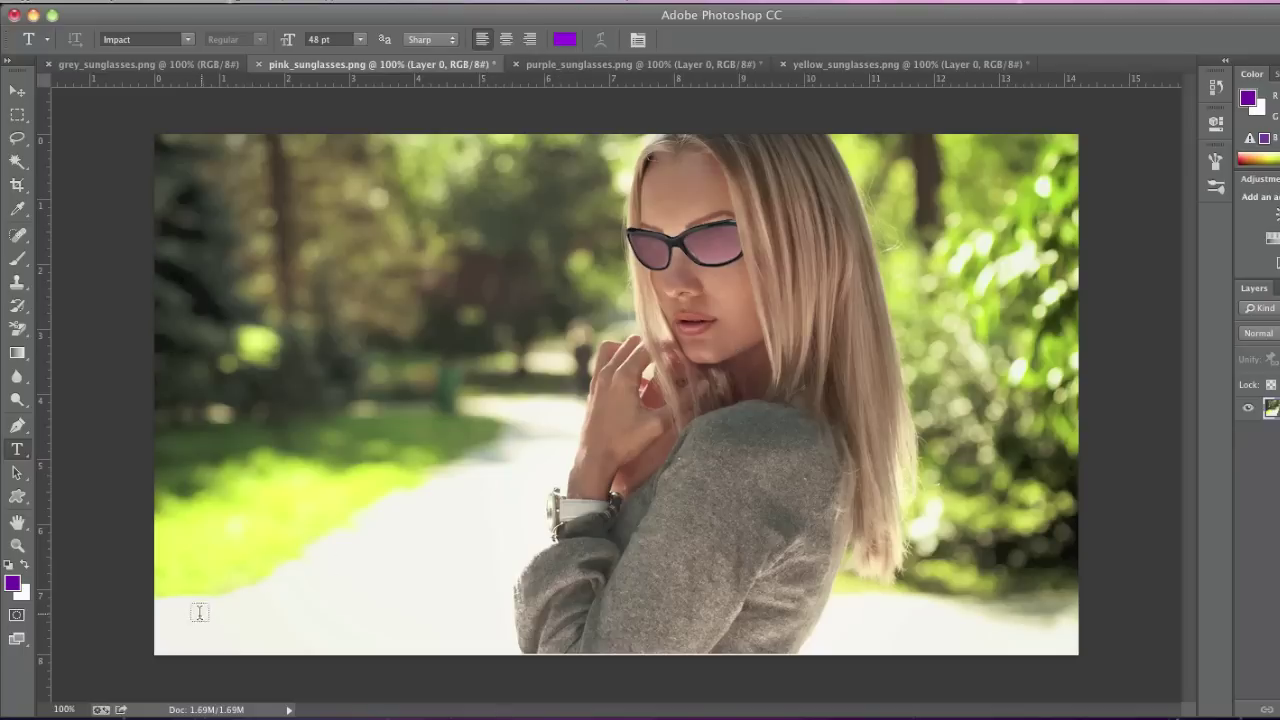
click(196, 625)
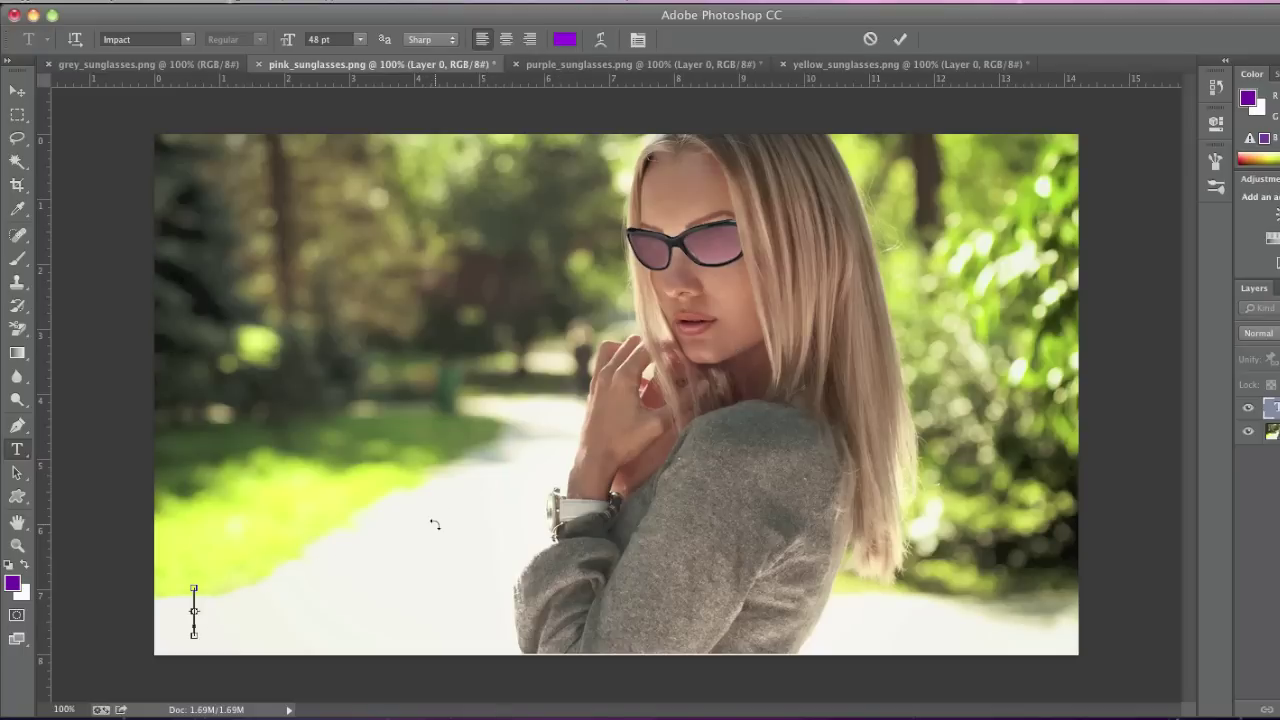
key(super+v)
key(super+space)
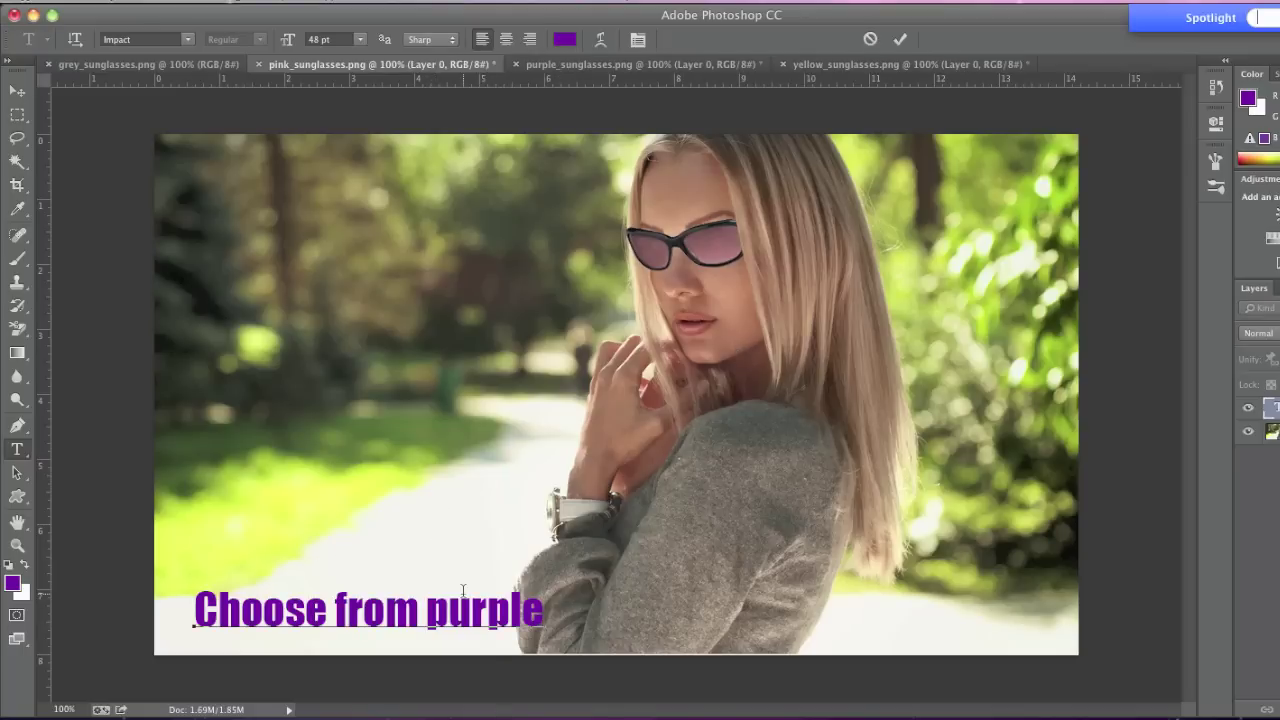
double_click(471, 608)
text(pink)
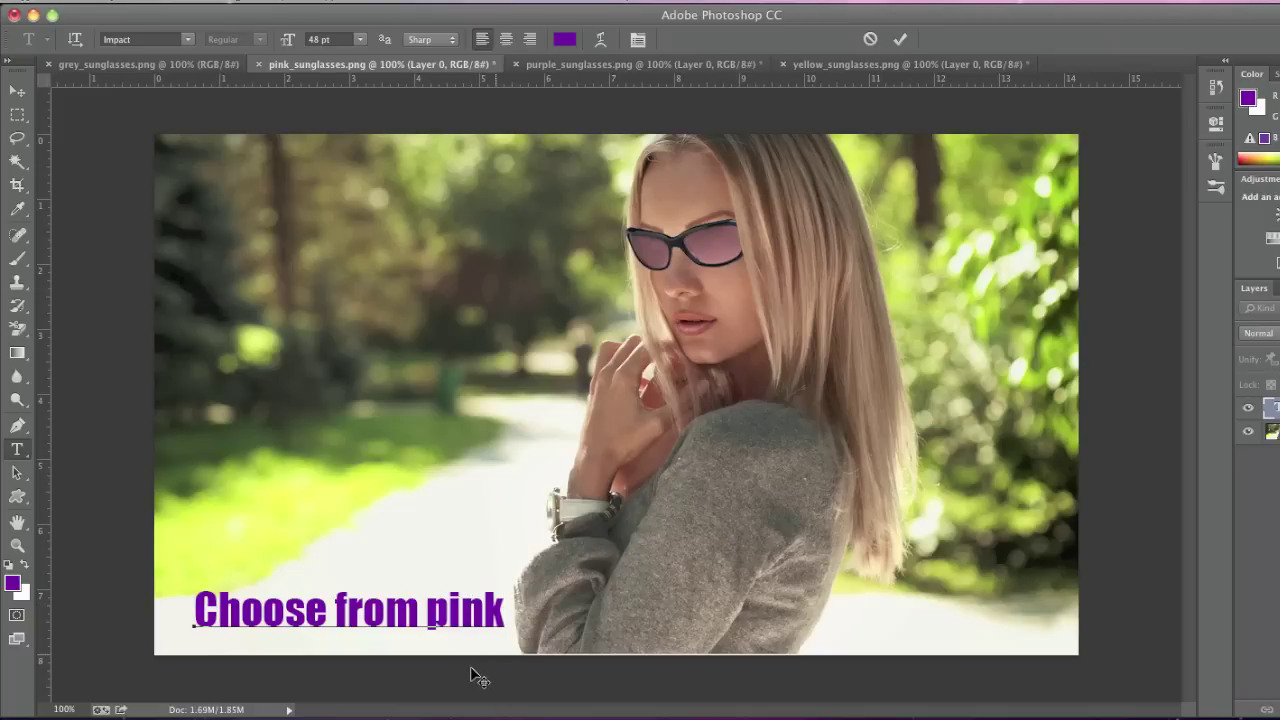
mouse_move(494, 661)
mouse_down()
mouse_move(460, 677)
mouse_move(480, 661)
mouse_up()
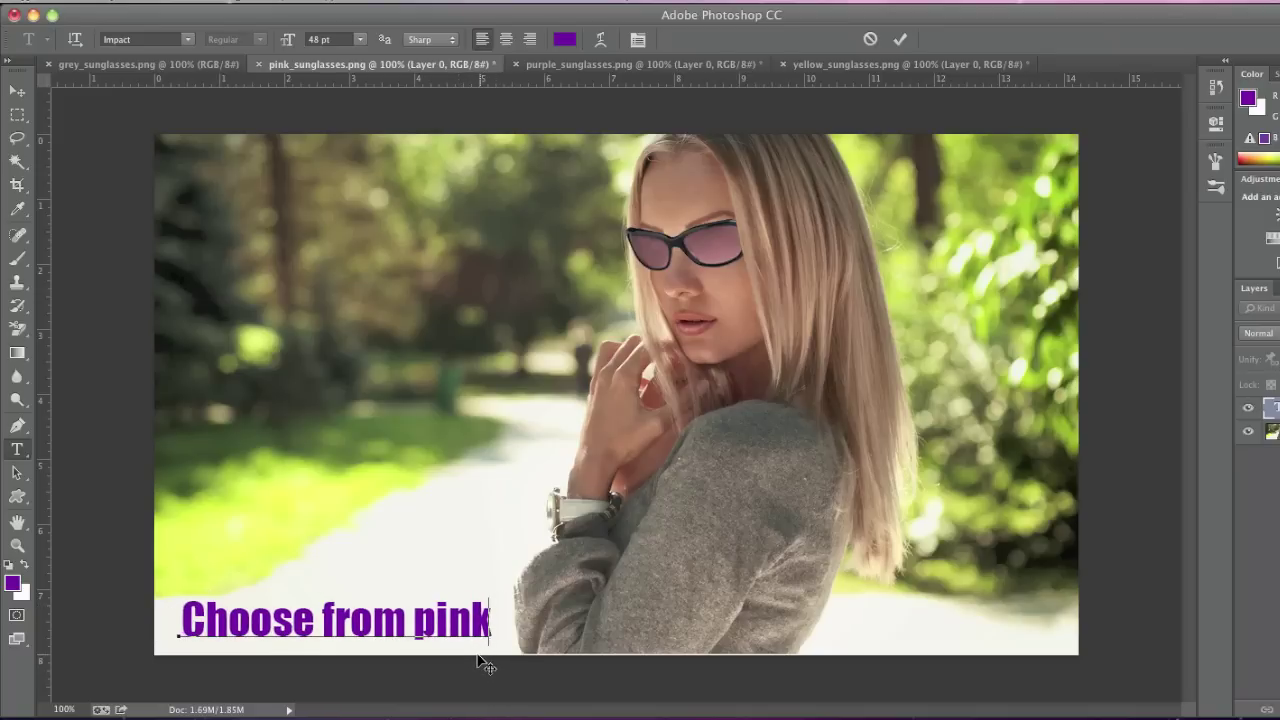
Colour the 'Choose from pink' caption a bright pink based on the lens, then commit it.
triple_click(430, 600)
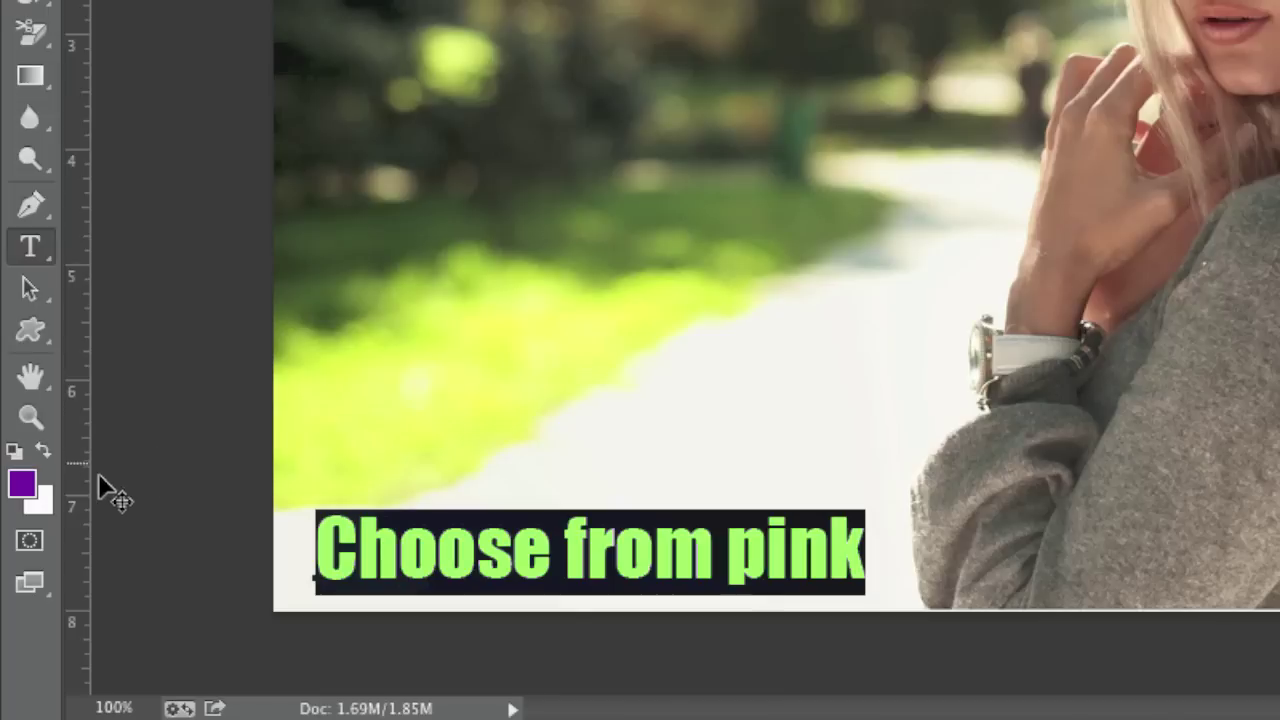
click(24, 484)
click(300, 14)
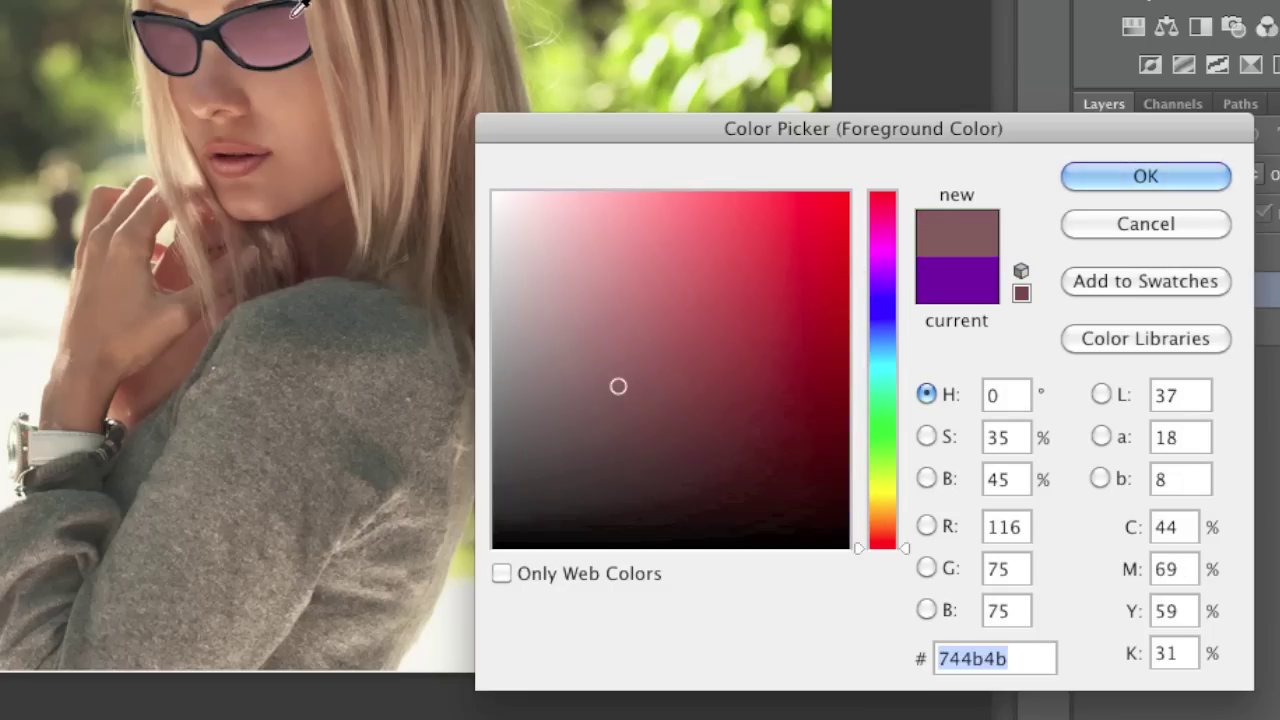
click(270, 52)
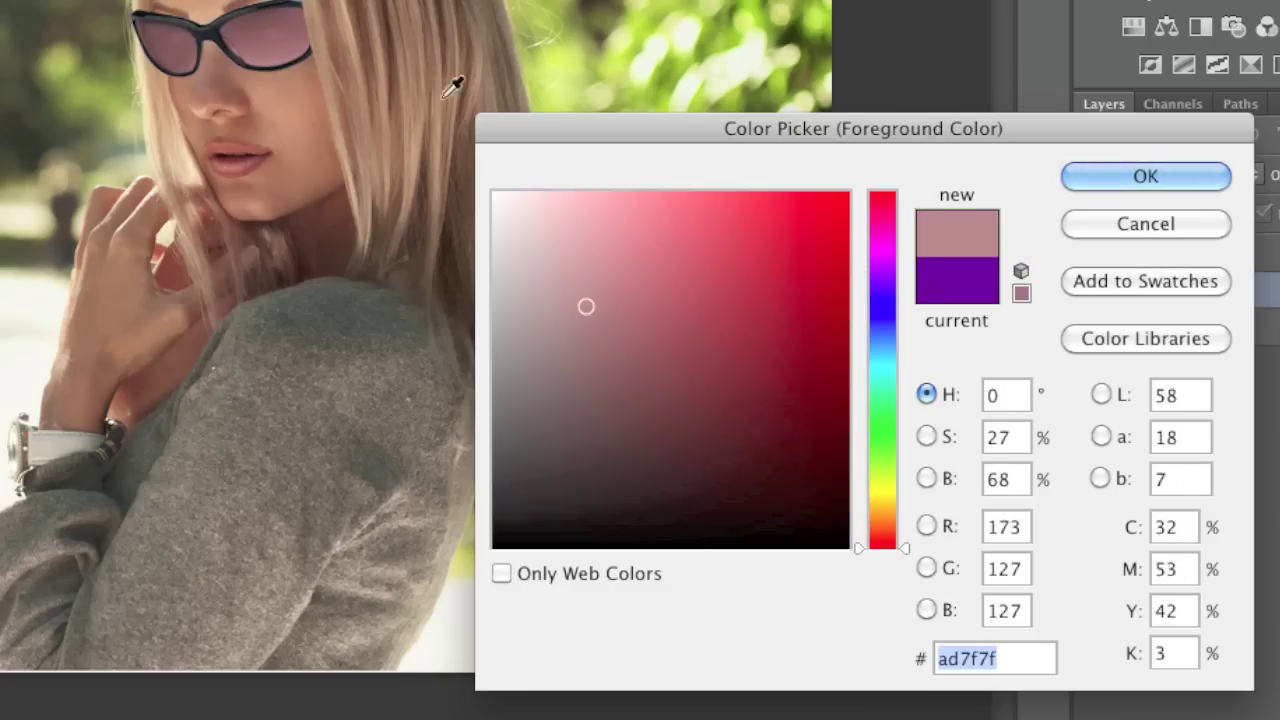
click(888, 254)
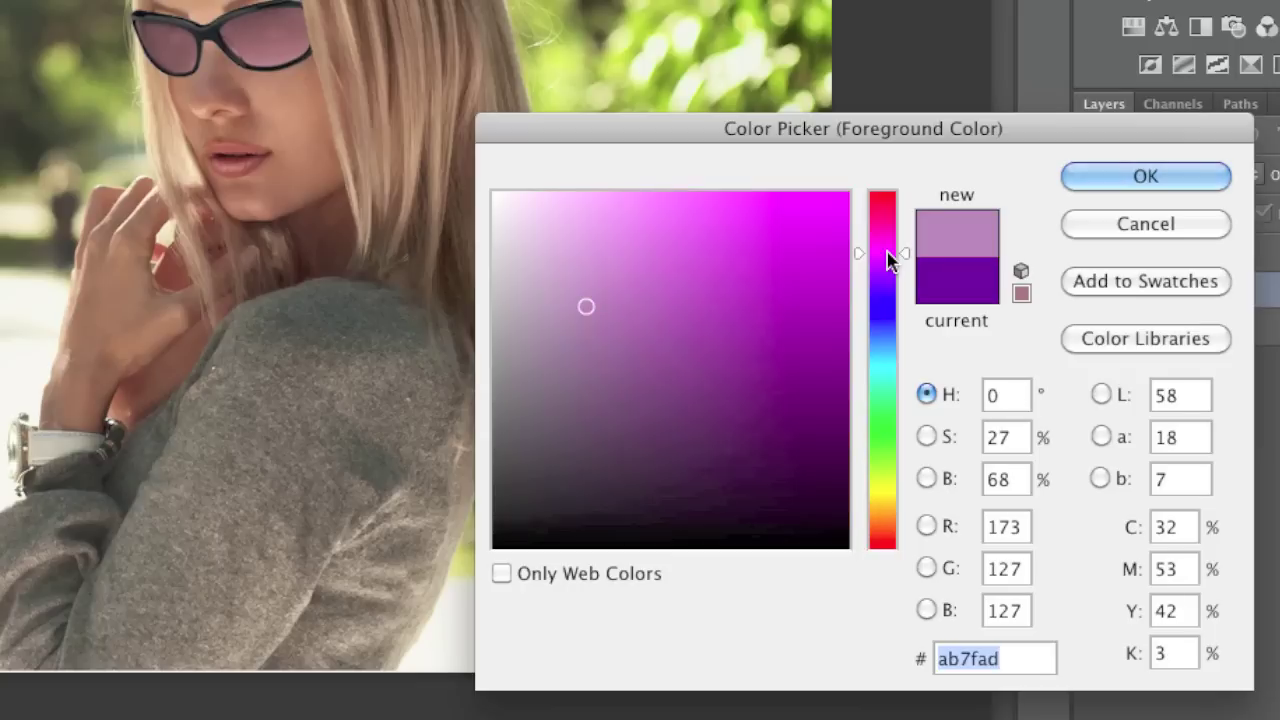
click(670, 208)
click(660, 208)
click(1110, 166)
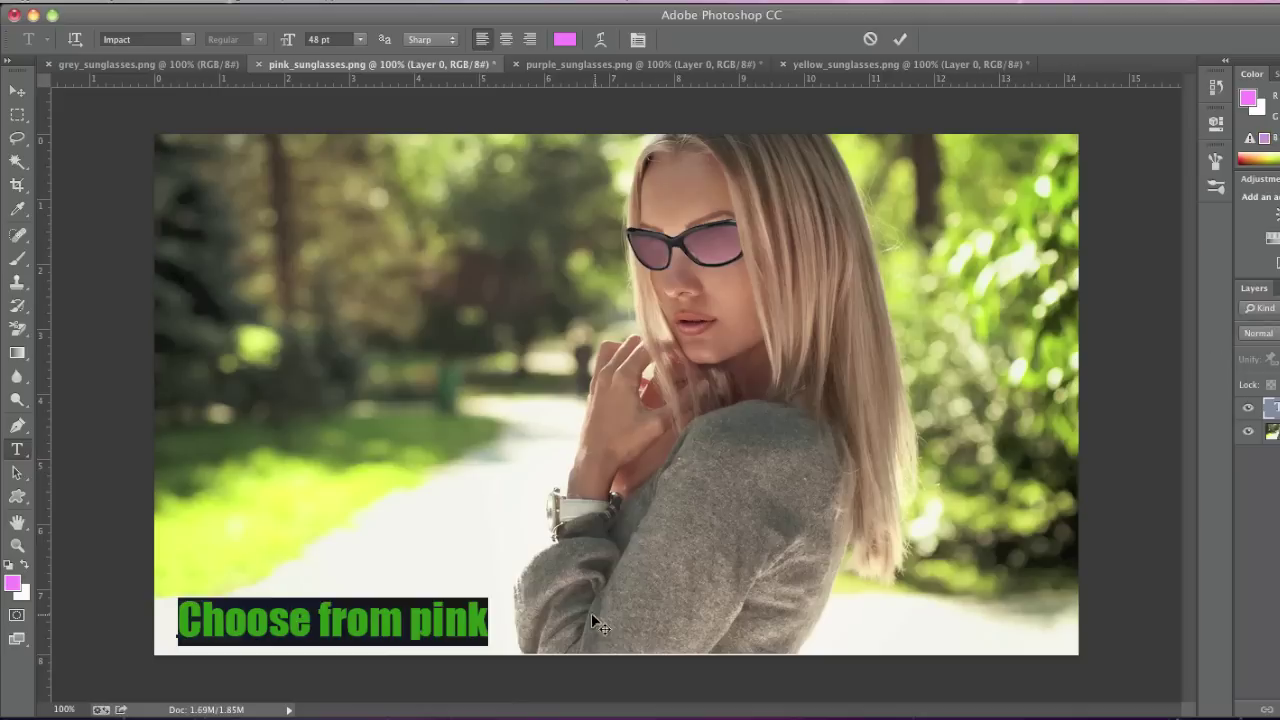
key(super+h)
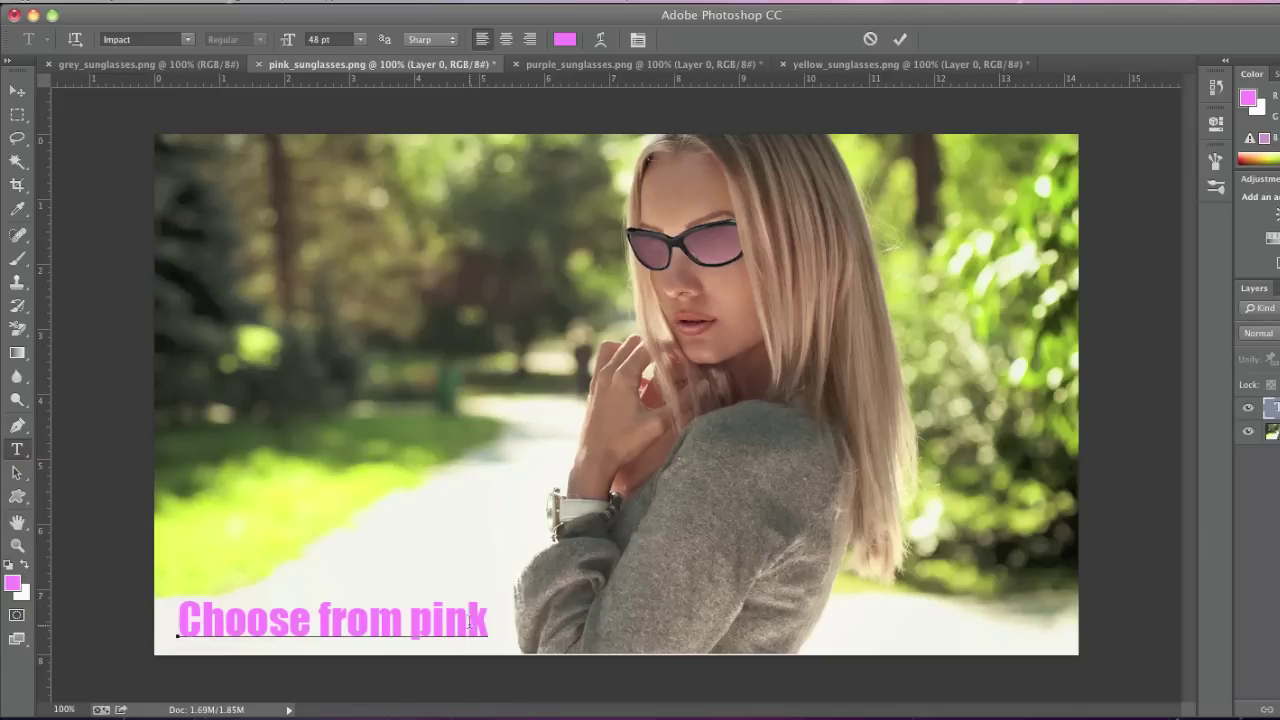
key(super+Return)
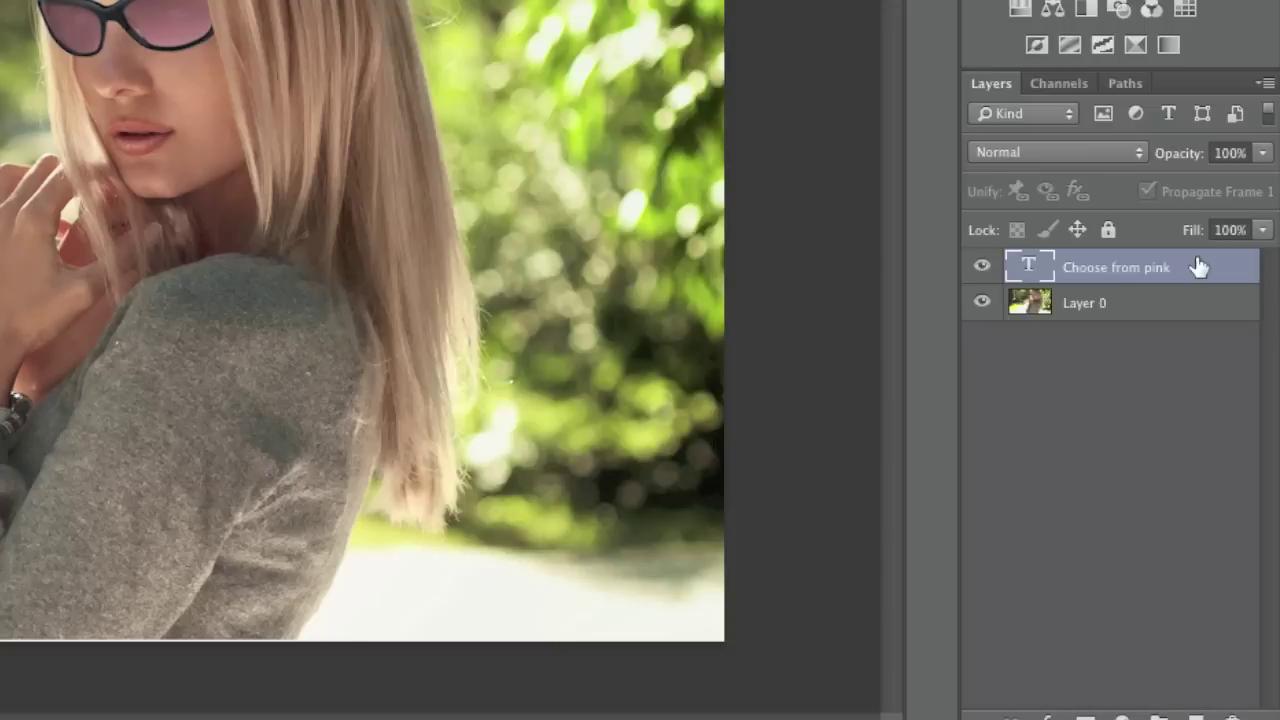
Add a black stroke outline to the 'Choose from pink' caption.
double_click(1276, 407)
click(425, 231)
click(1134, 82)
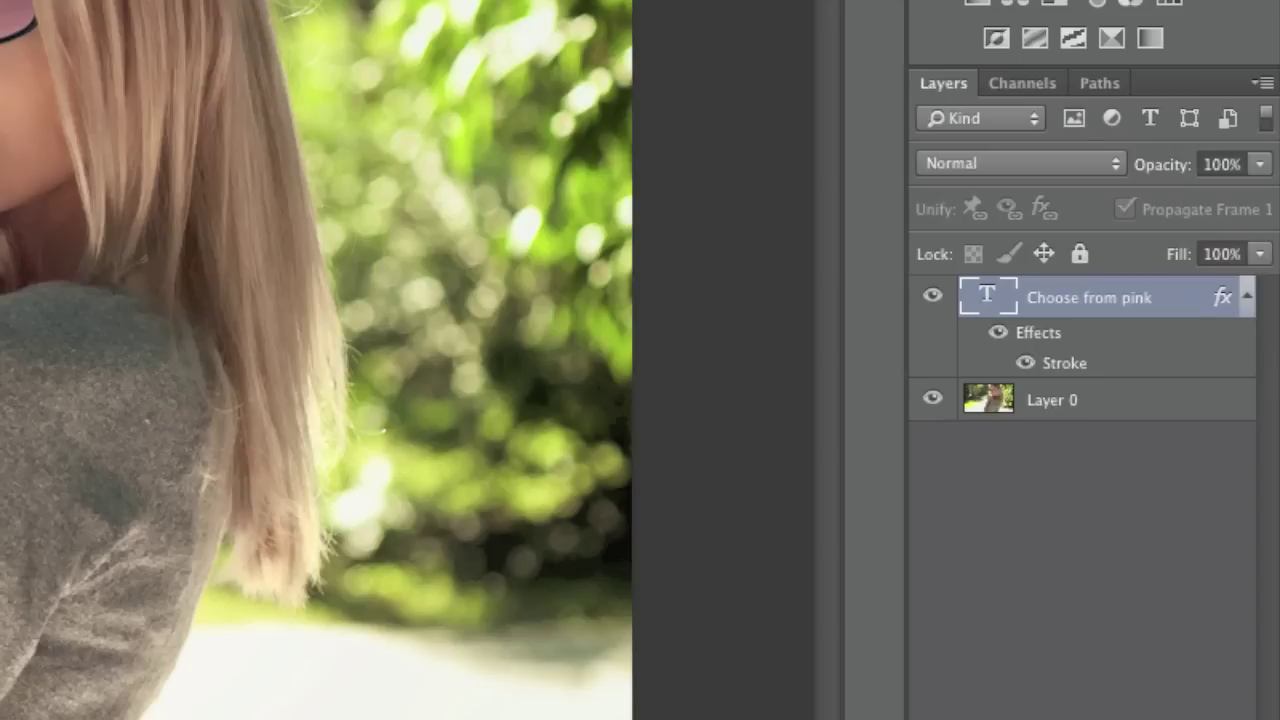
Merge the pink caption down into Layer 0 and switch to the grey sunglasses image.
click(326, 11)
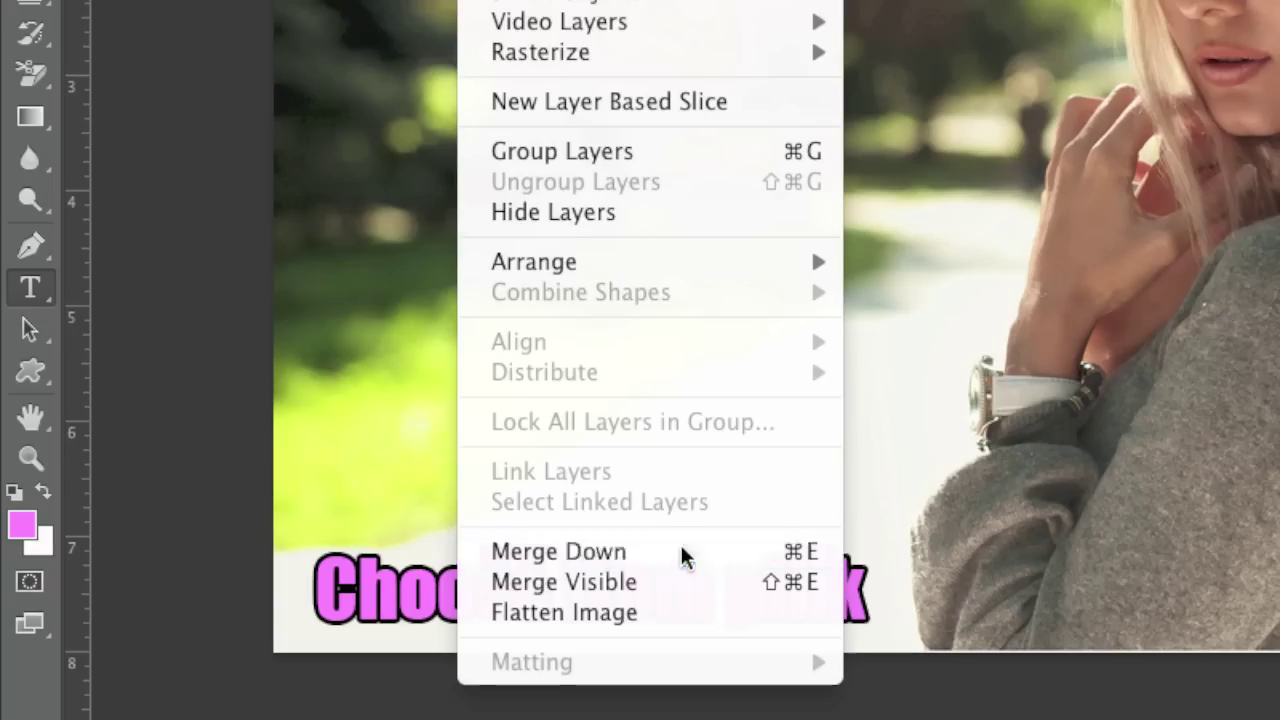
click(681, 551)
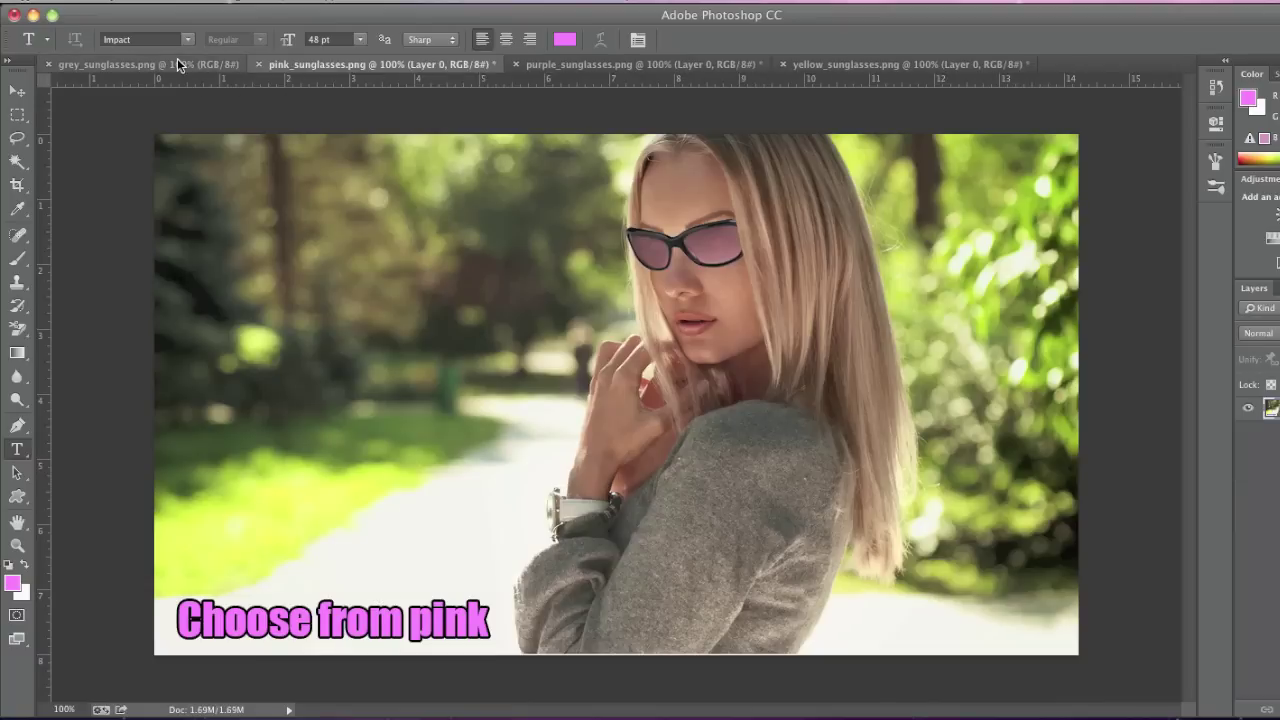
click(179, 65)
Paste a caption on the grey image, change it to 'Choose from gray', colour it dark grey, and commit.
click(215, 611)
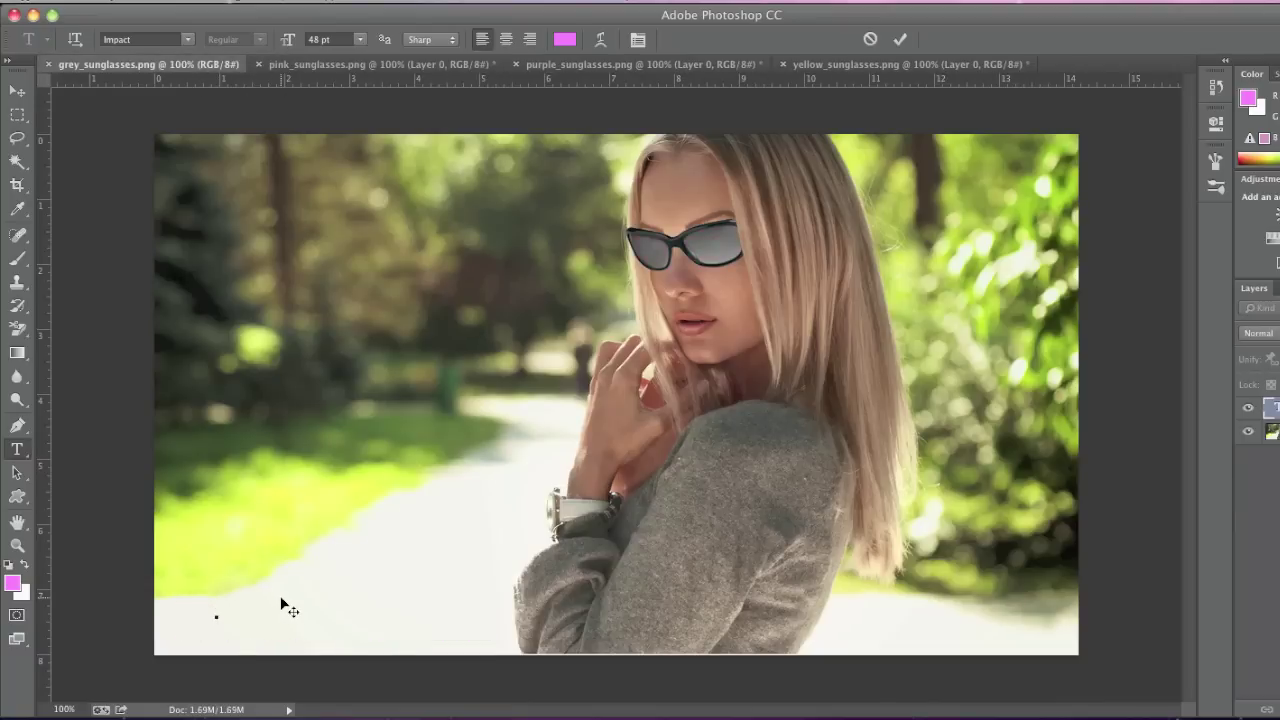
text(Choose from purple)
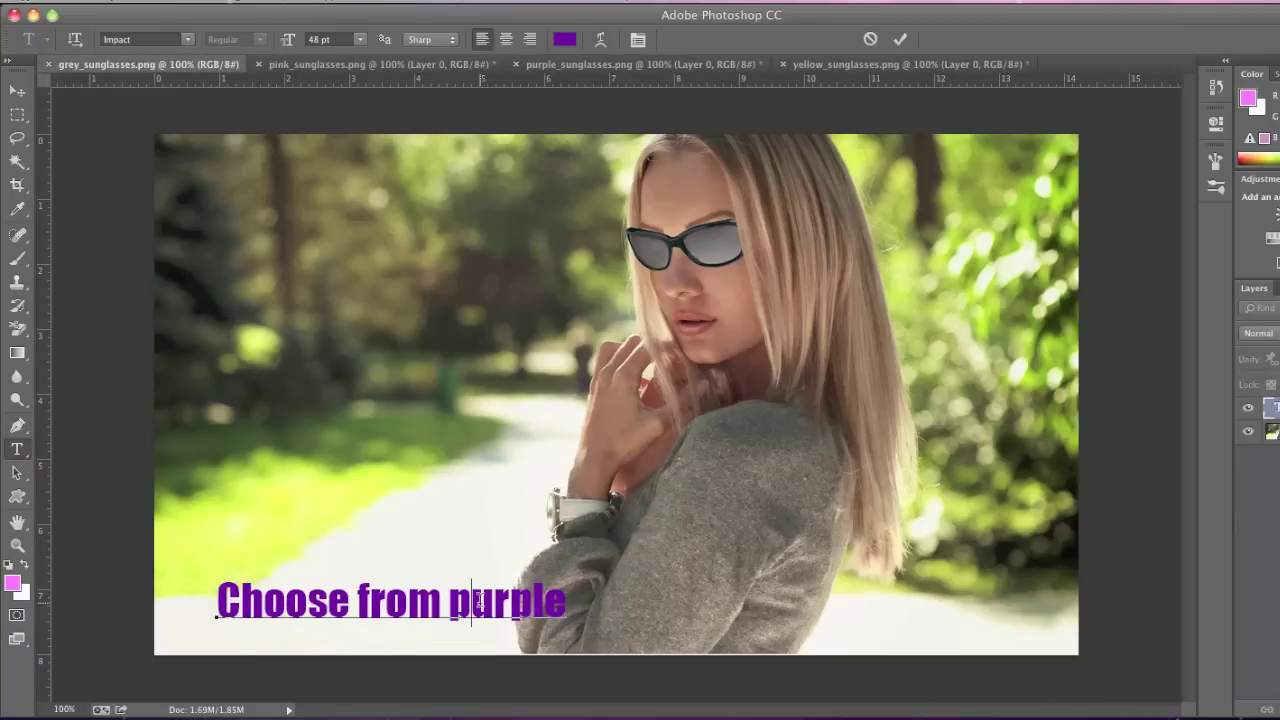
double_click(478, 600)
text(gray)
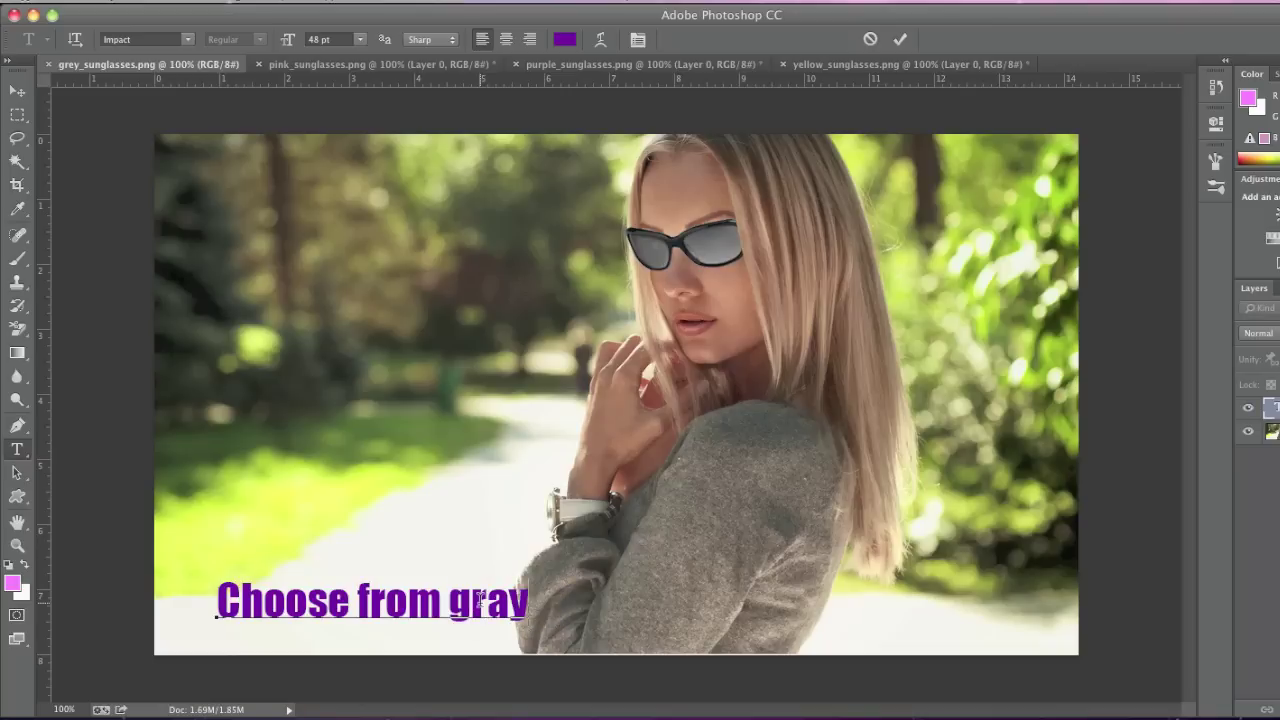
drag(466, 650, 450, 660)
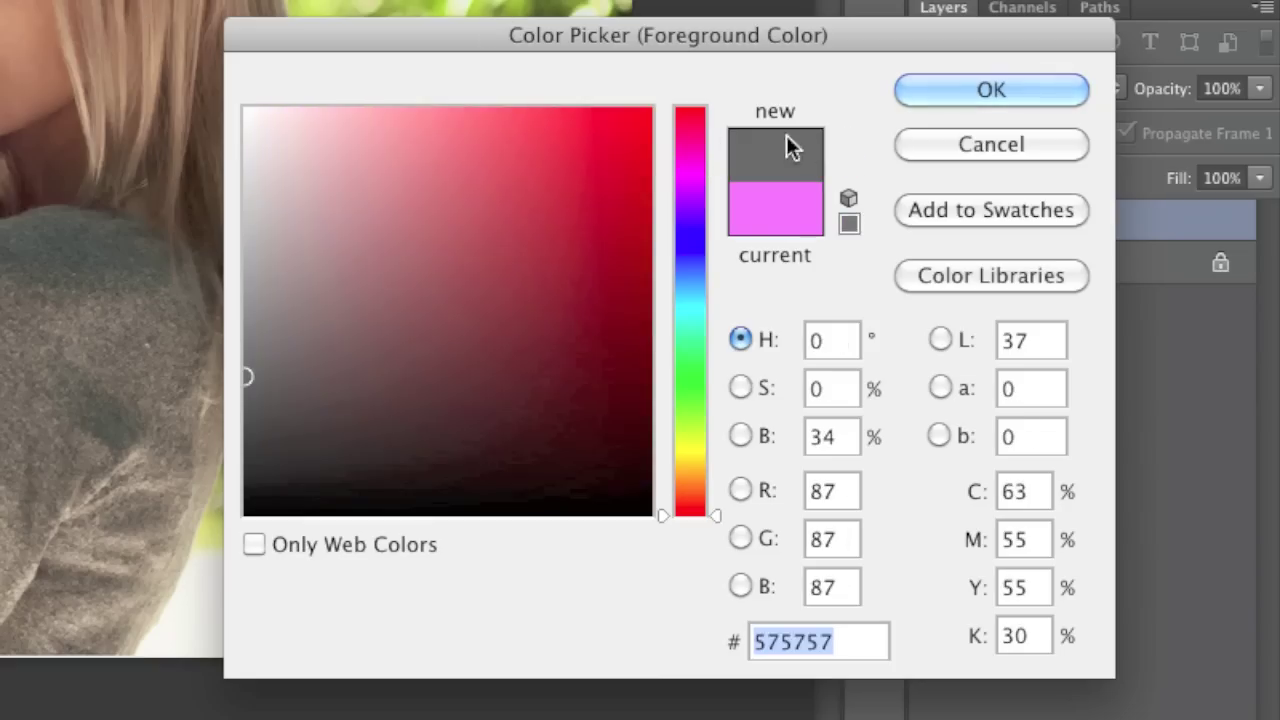
click(937, 83)
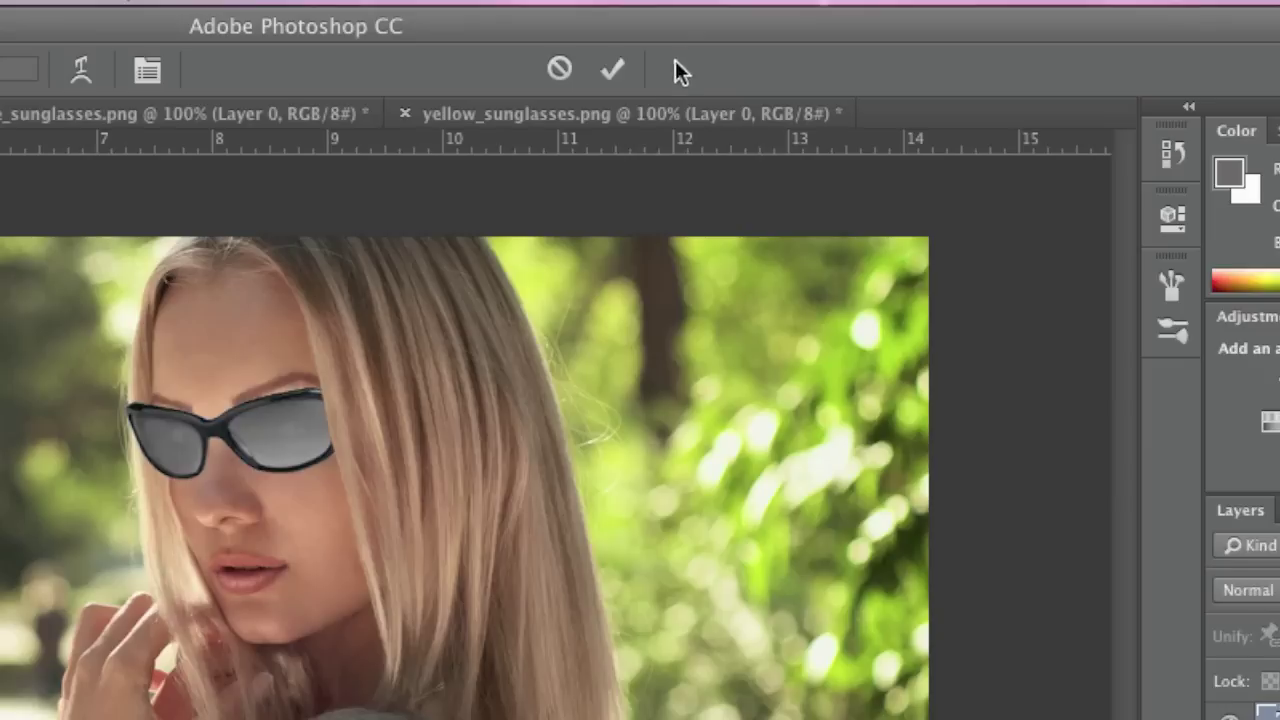
click(900, 39)
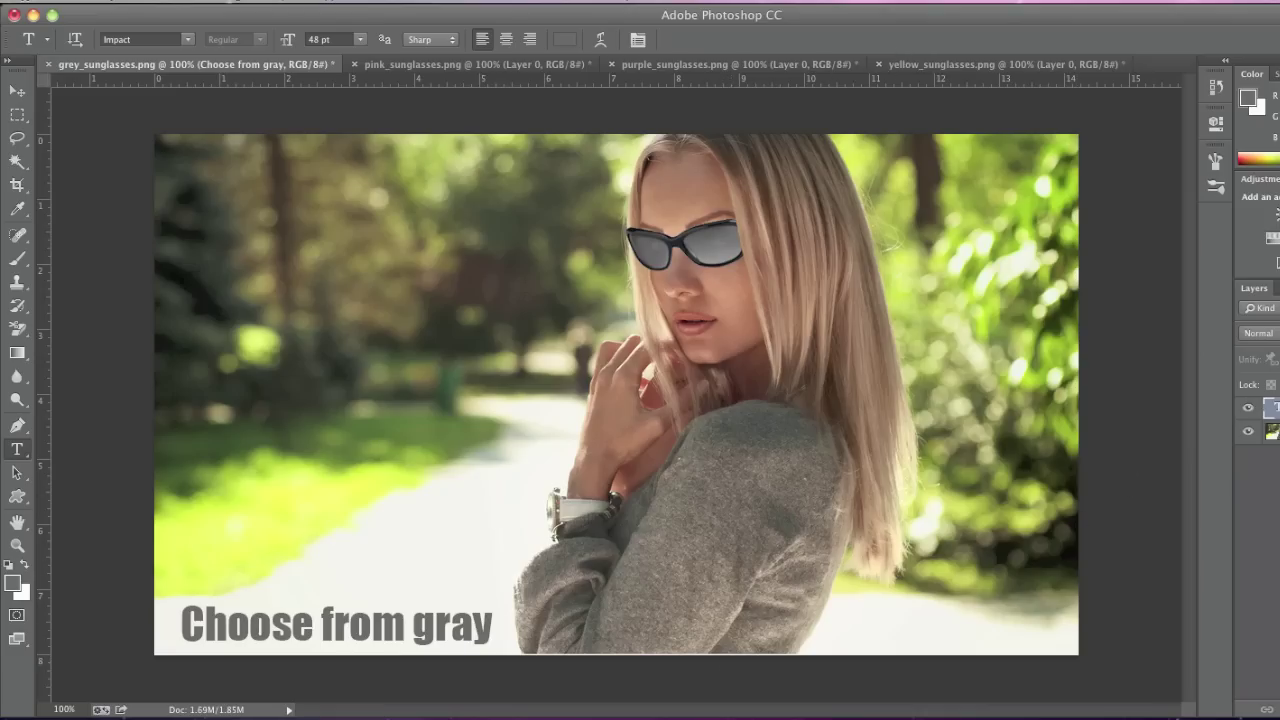
Merge the gray caption into its photo and copy the whole grey image.
click(283, 1)
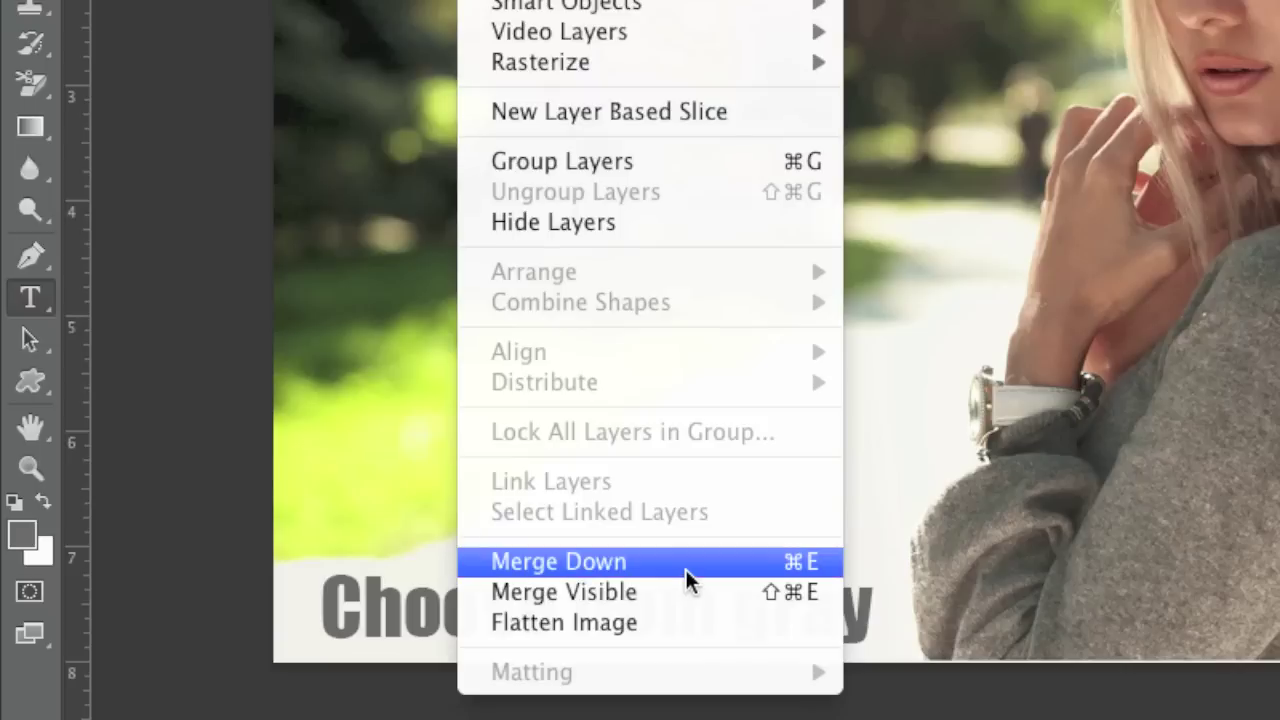
click(436, 693)
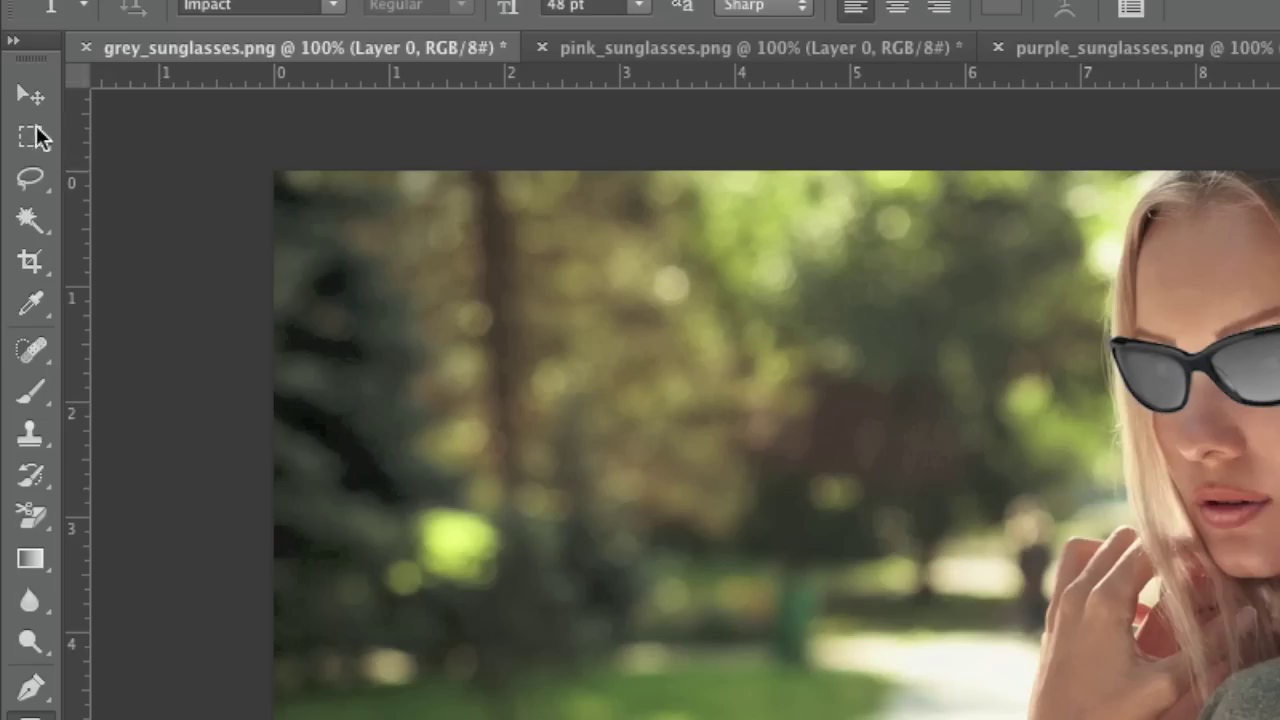
click(32, 137)
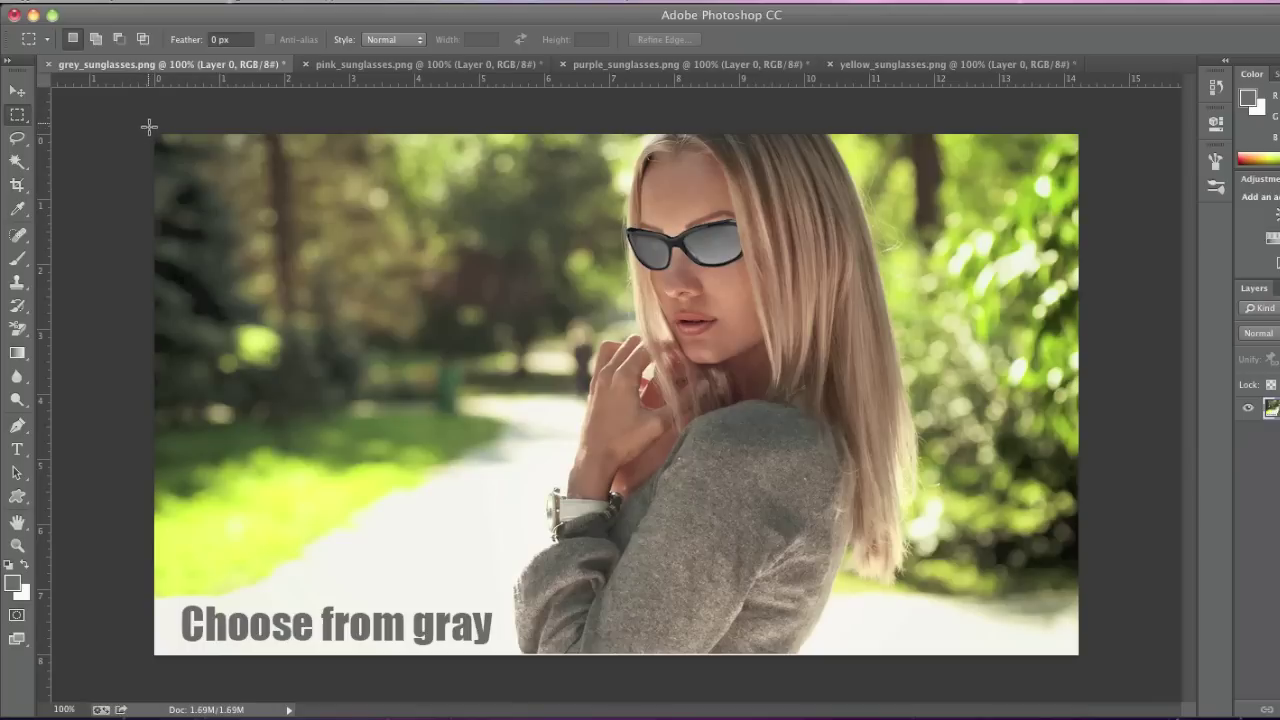
drag(149, 127, 1103, 663)
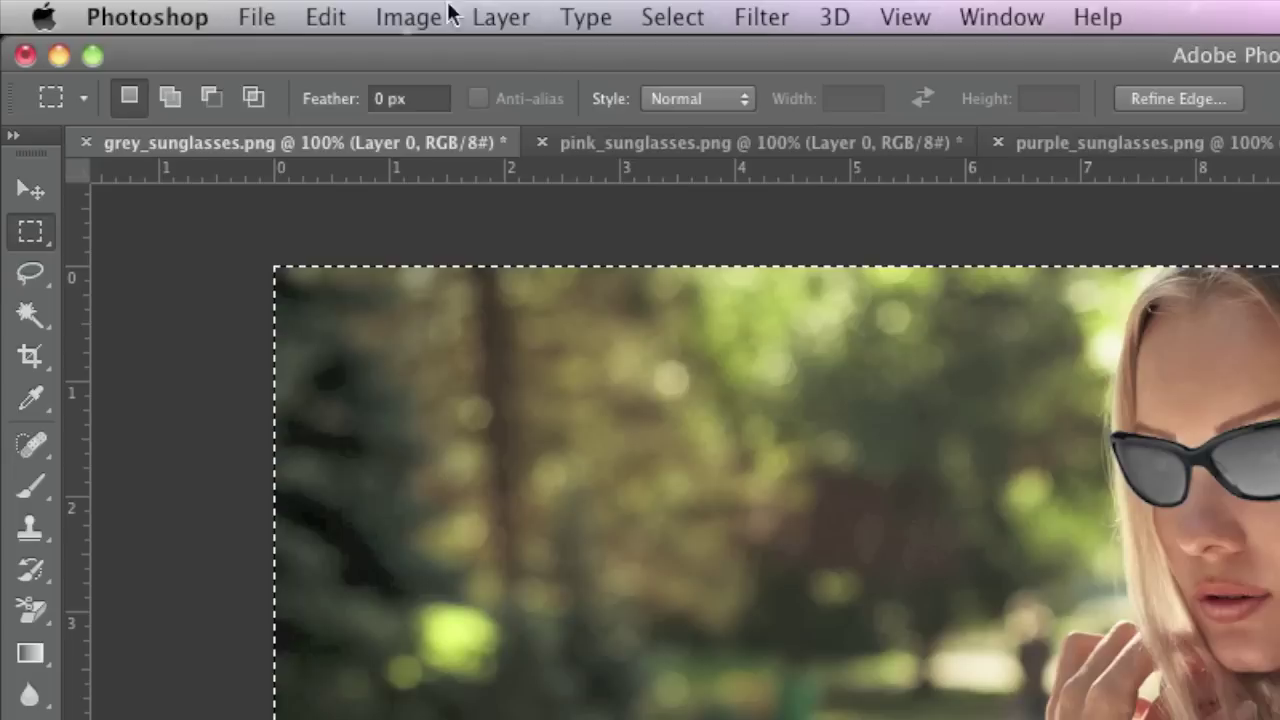
click(189, 2)
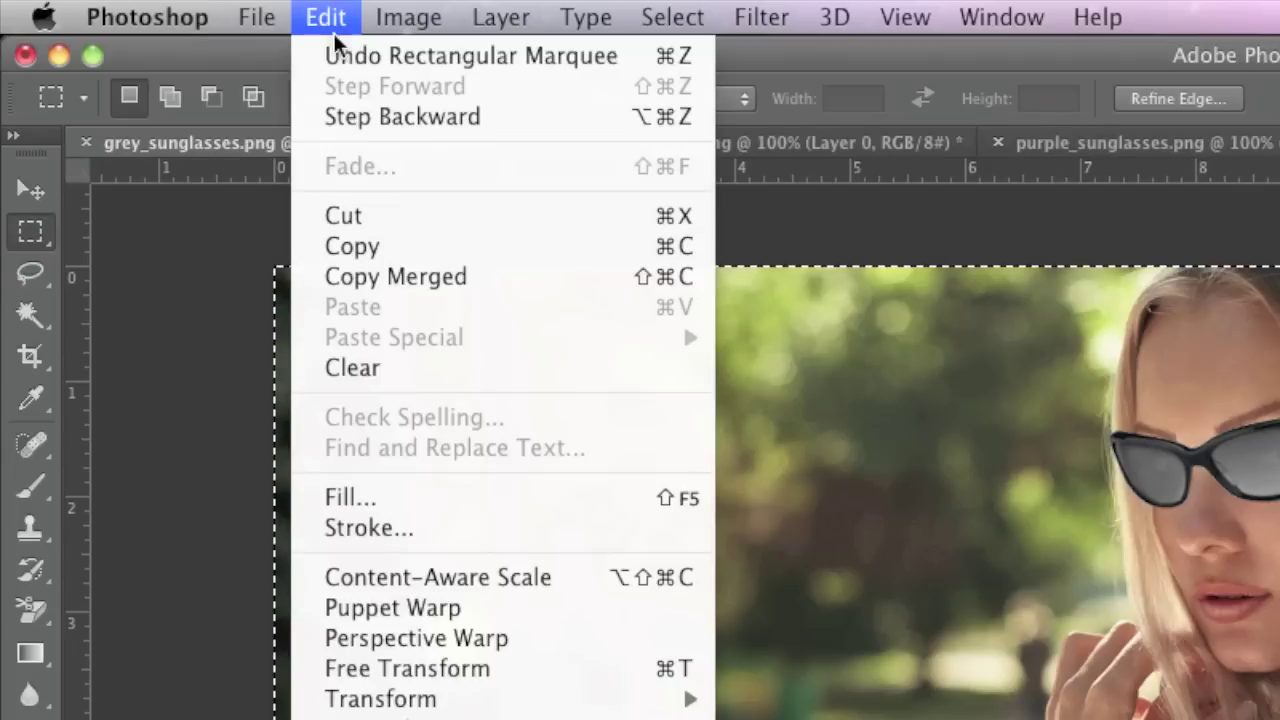
click(342, 246)
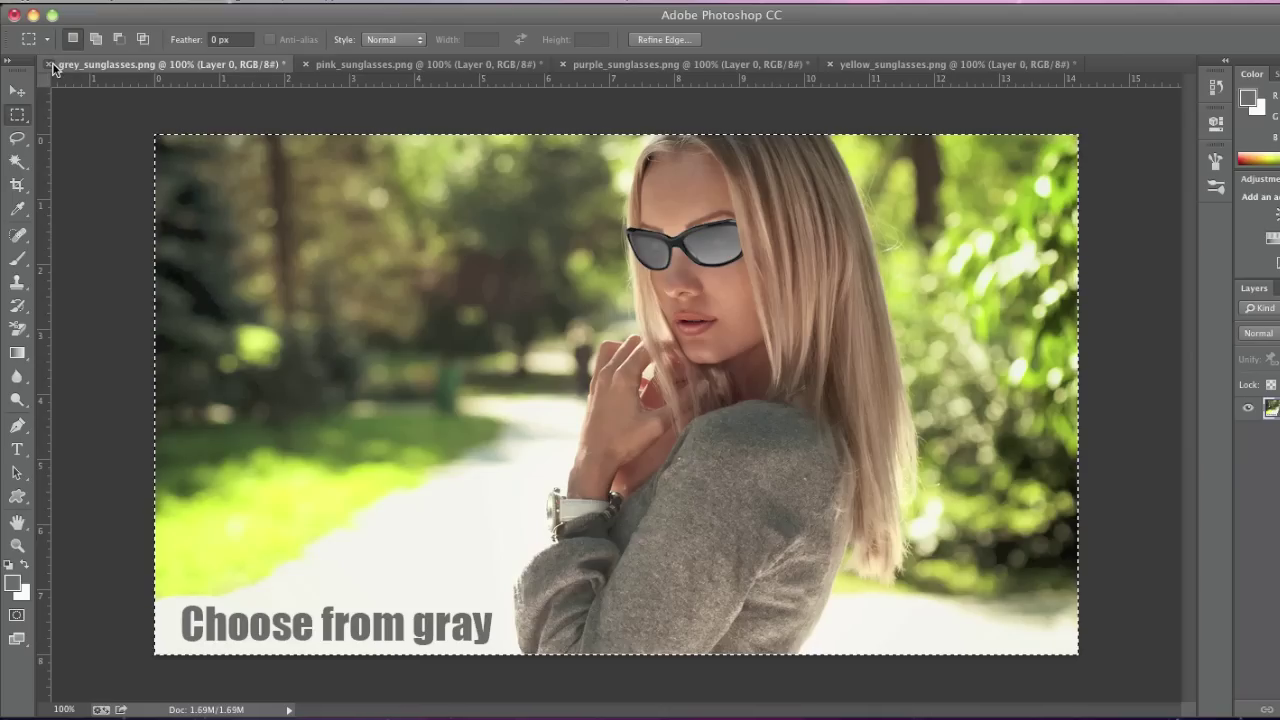
Close the grey document without saving and paste its image into pink_sunglasses as Layer 1.
click(50, 63)
click(663, 263)
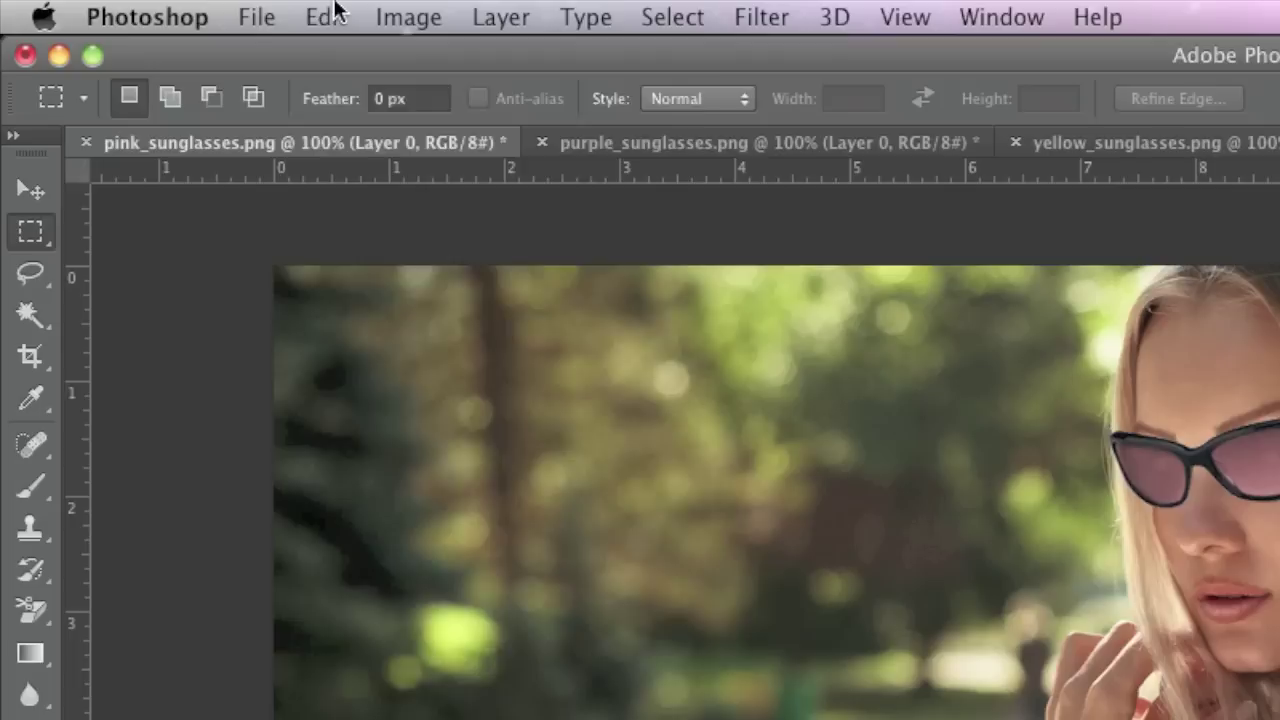
click(326, 17)
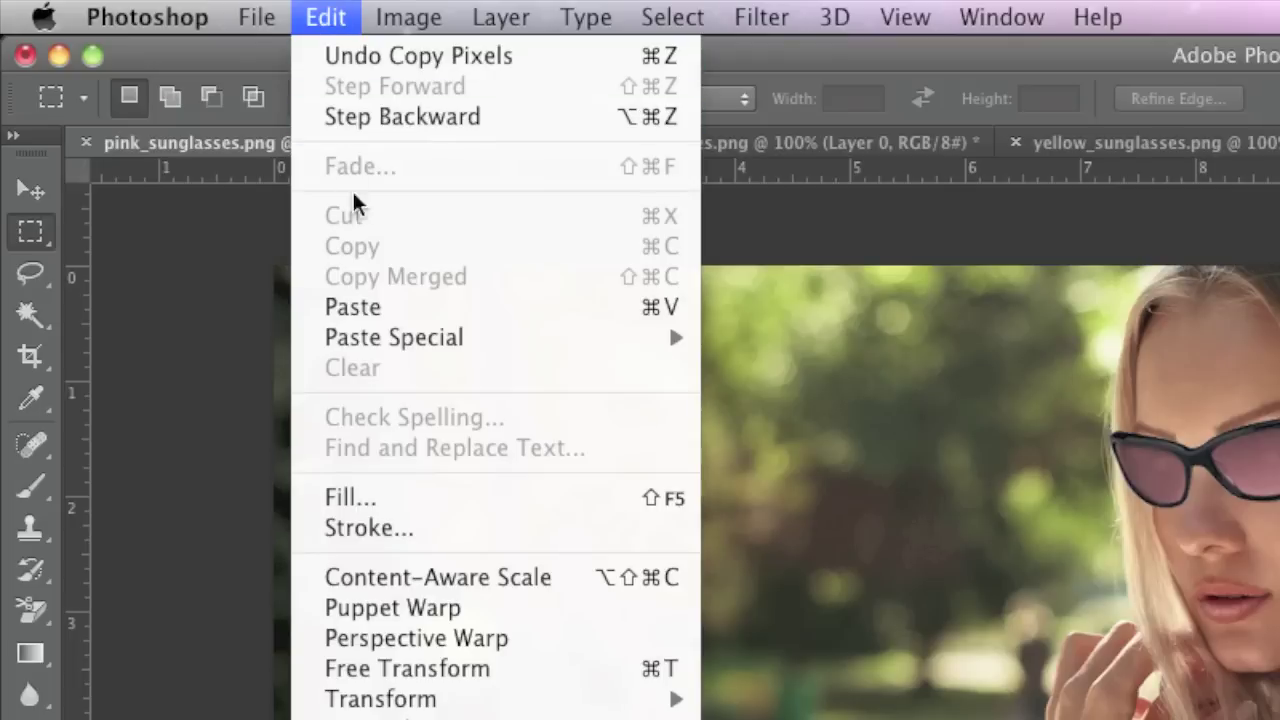
click(423, 313)
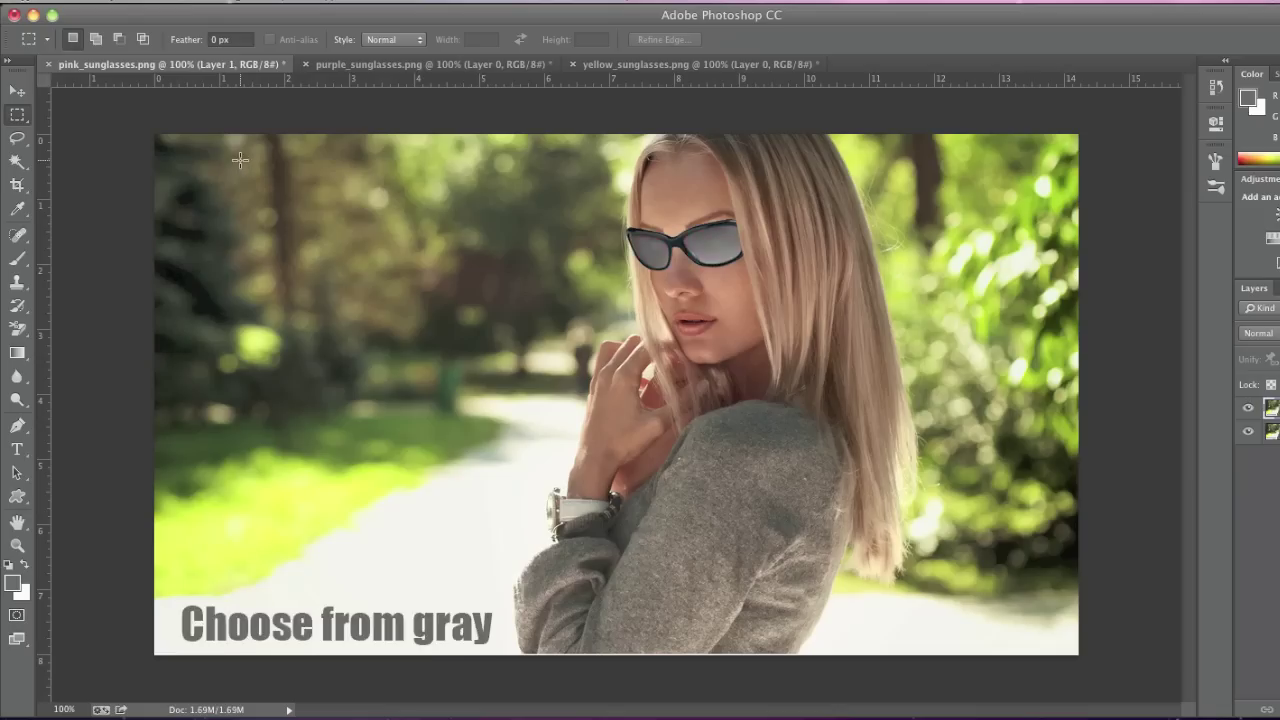
Copy the whole purple image and close the purple document without saving.
click(405, 64)
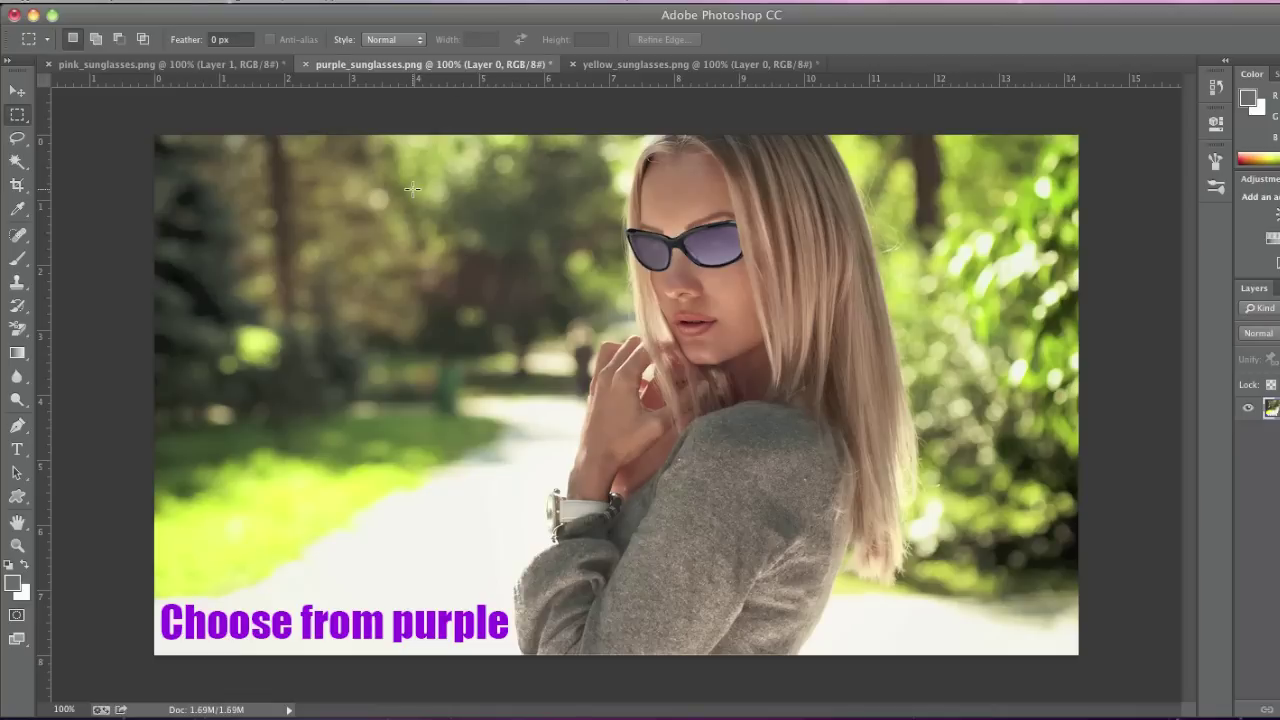
drag(136, 111, 1102, 662)
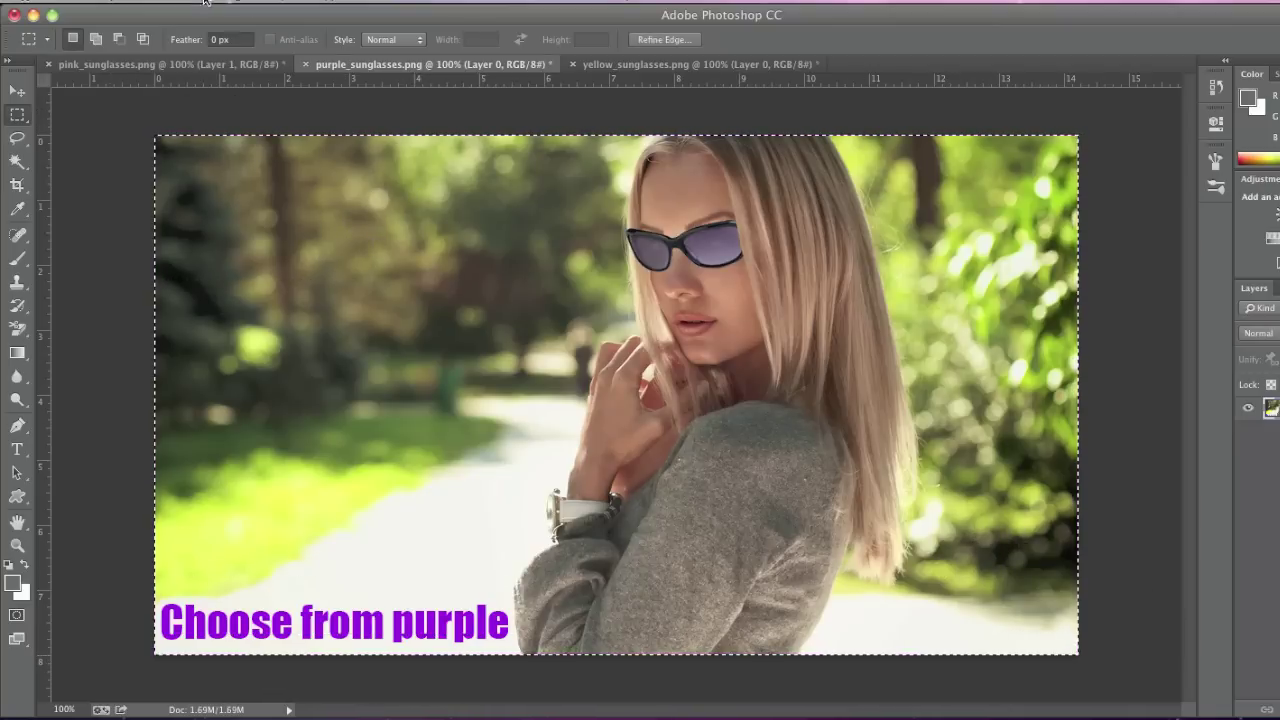
click(179, 1)
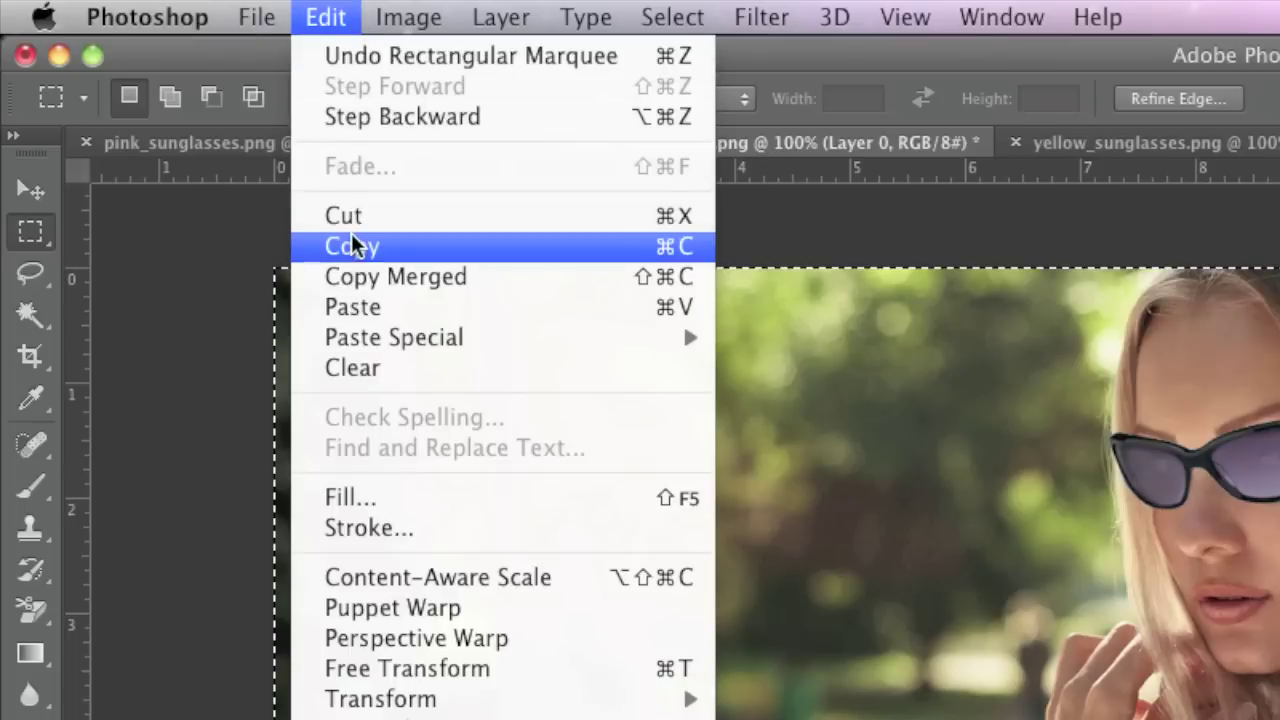
click(351, 245)
click(541, 142)
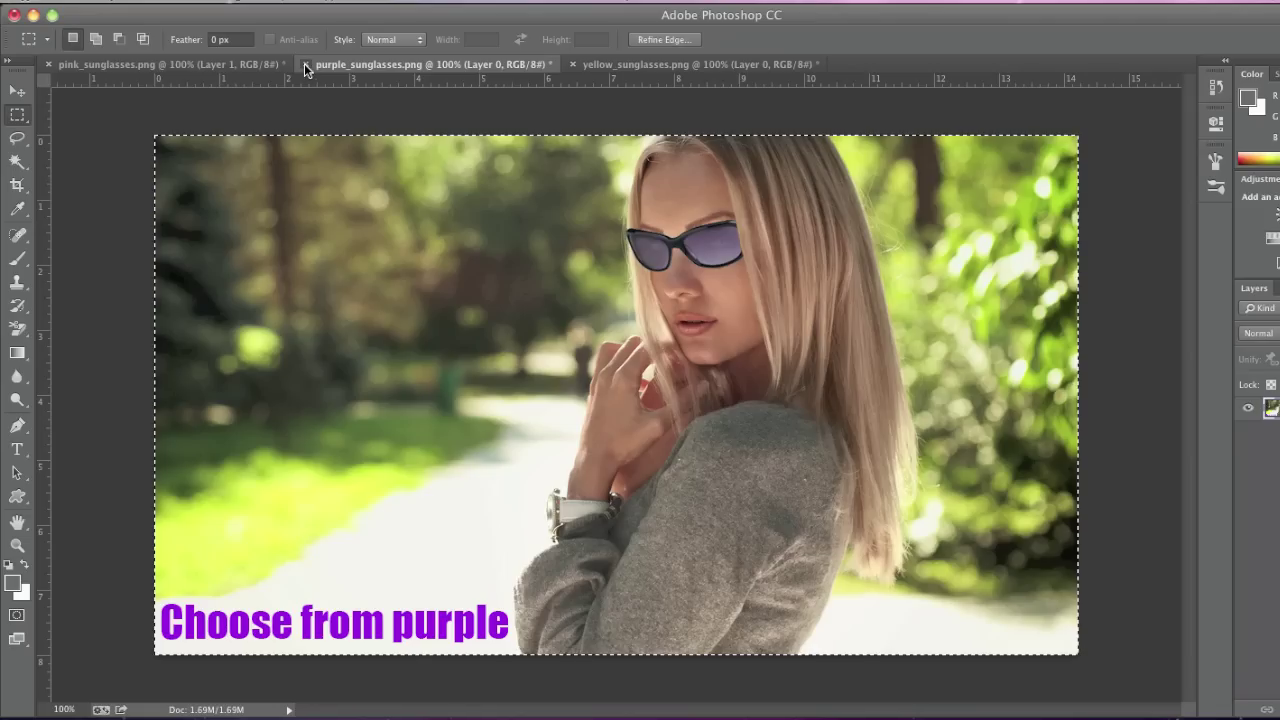
click(1159, 507)
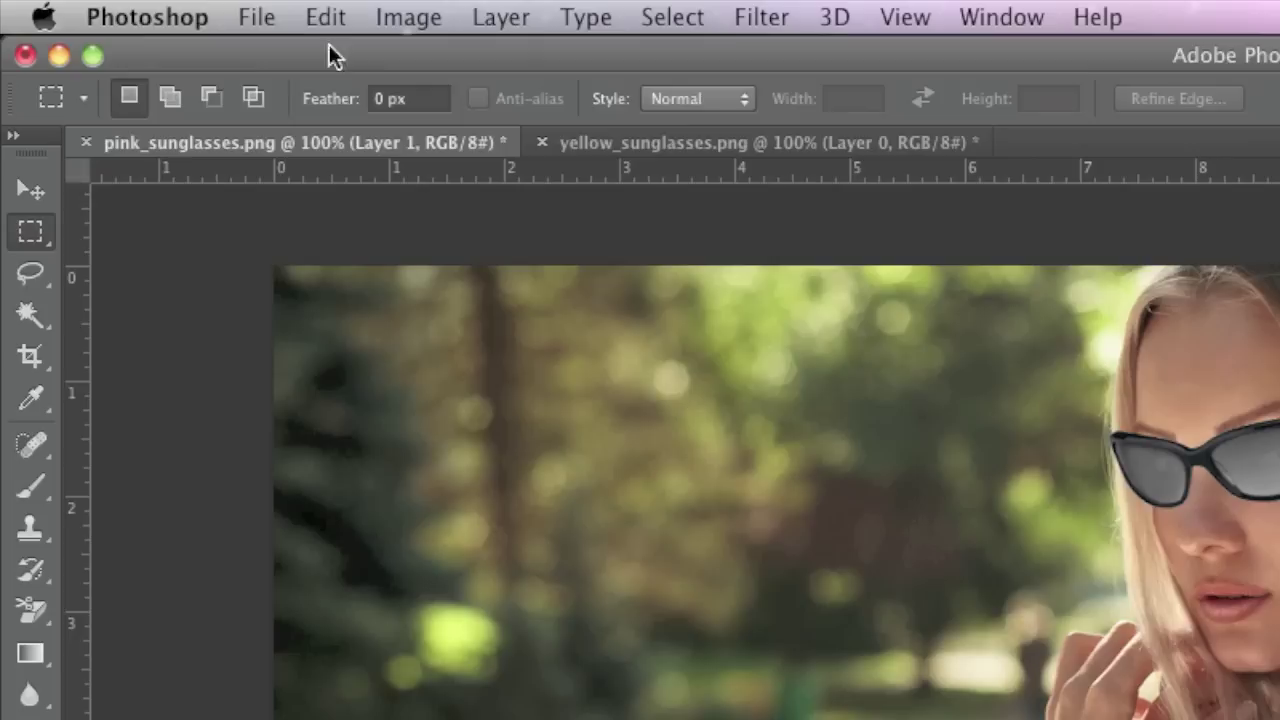
click(185, 1)
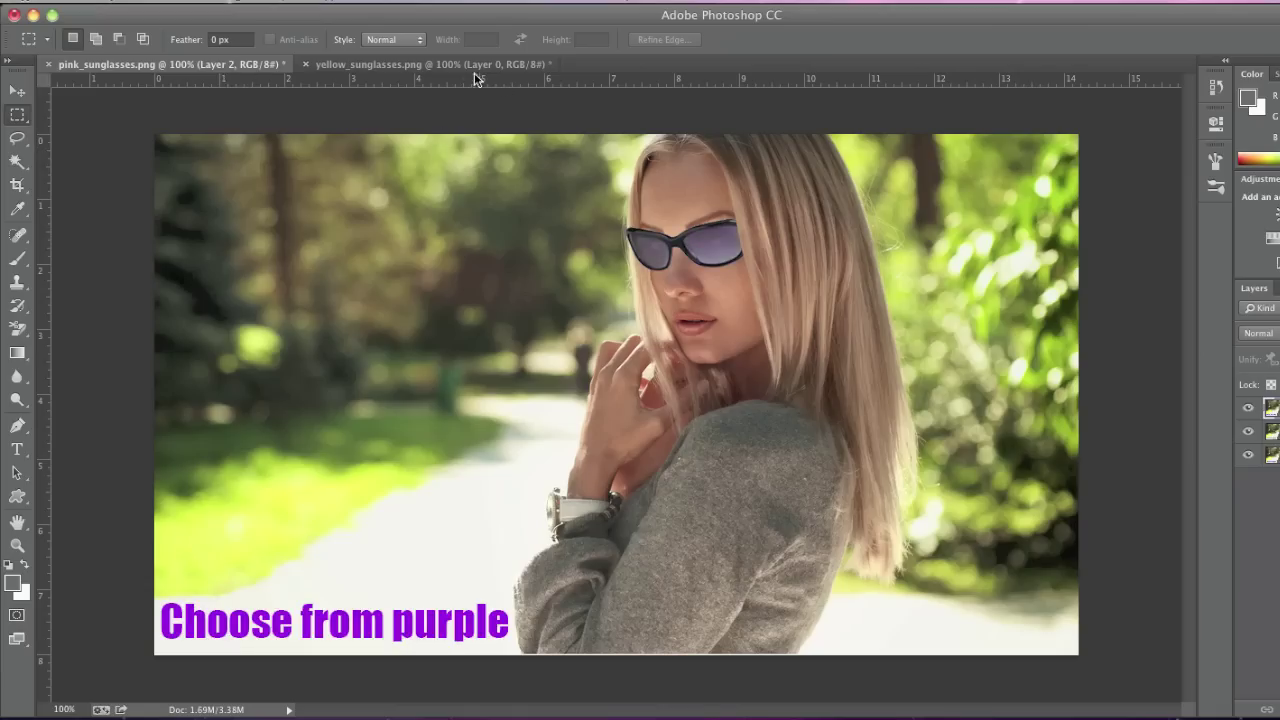
Copy the whole yellow image, close it without saving, and paste it into pink_sunglasses.
click(804, 144)
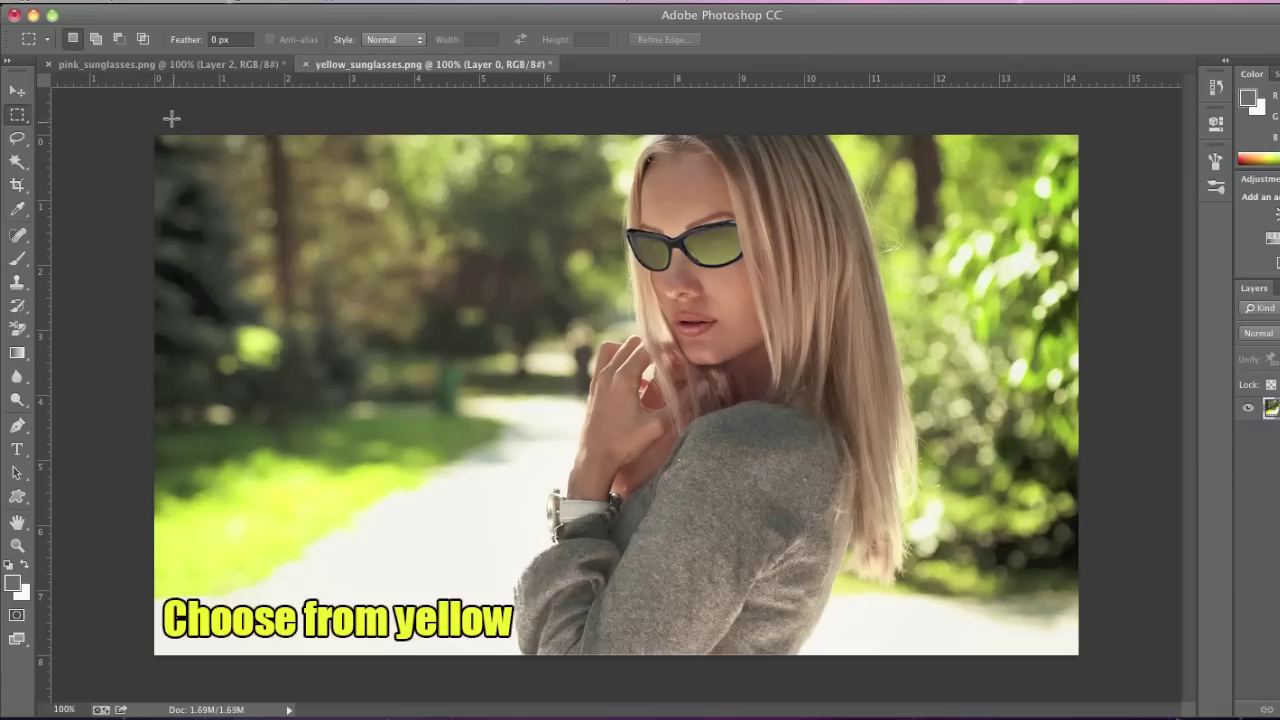
drag(171, 119, 1098, 679)
click(183, 0)
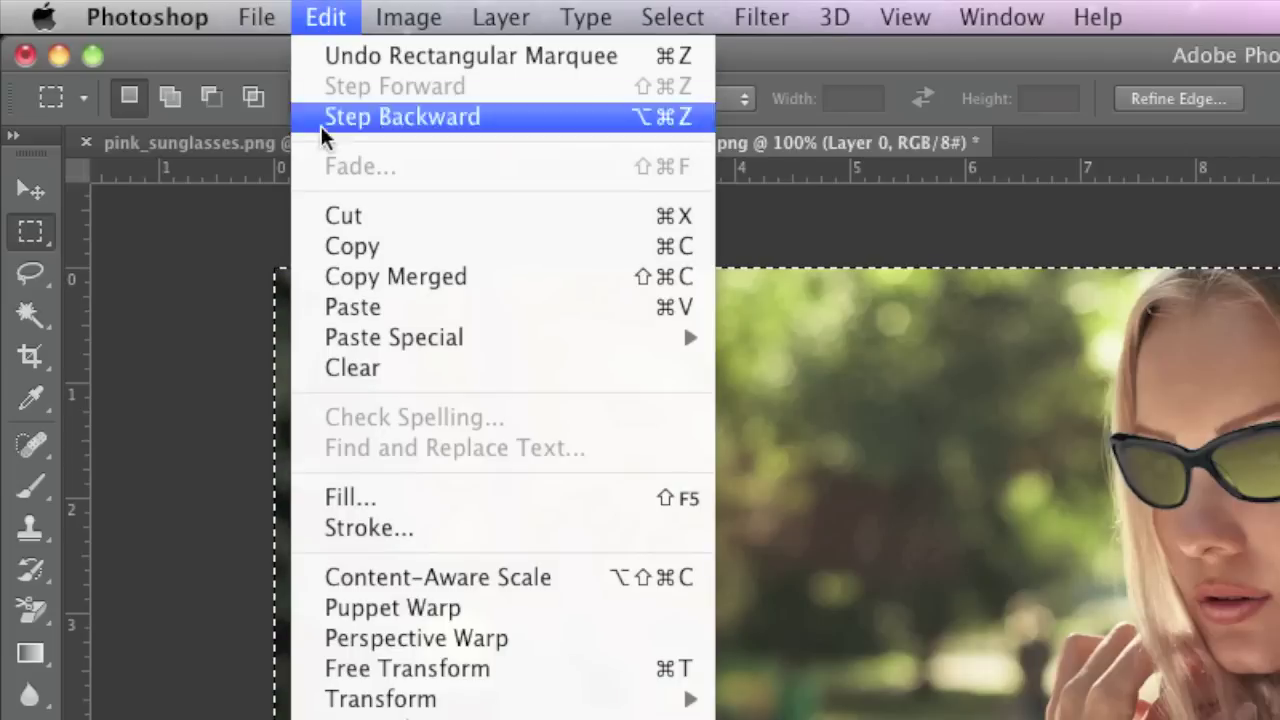
click(352, 247)
click(546, 142)
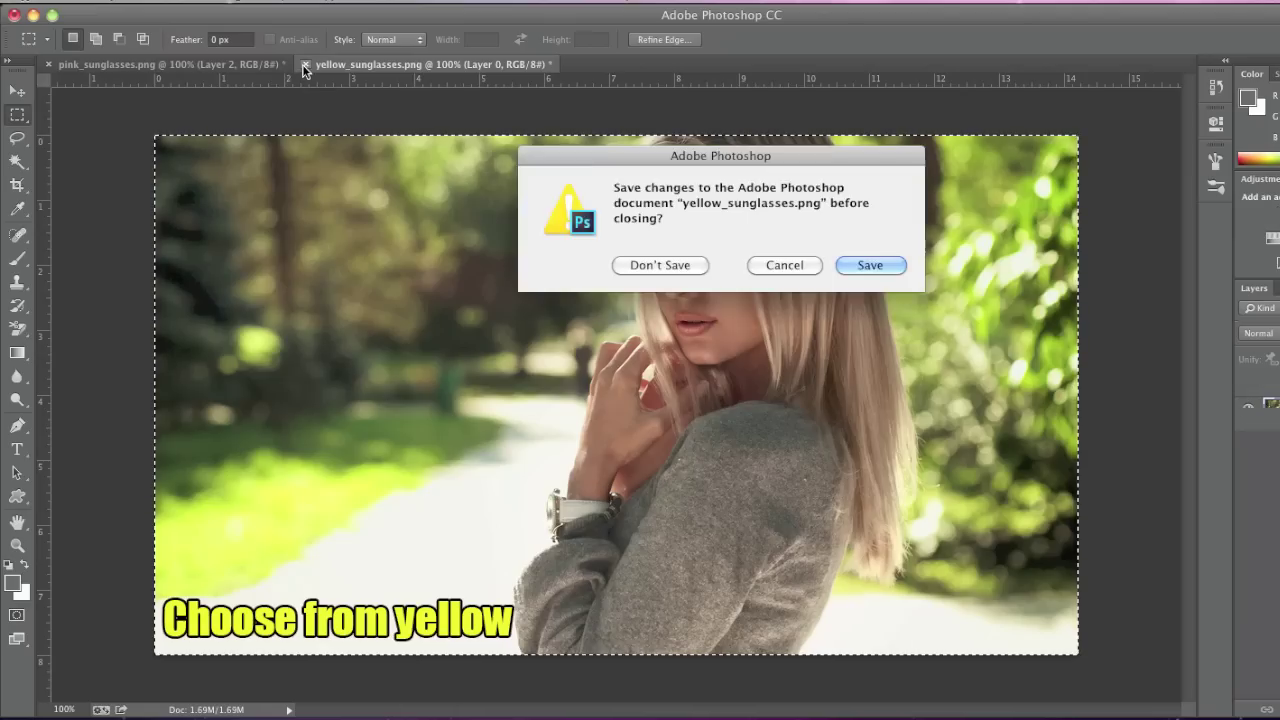
click(630, 264)
click(183, 0)
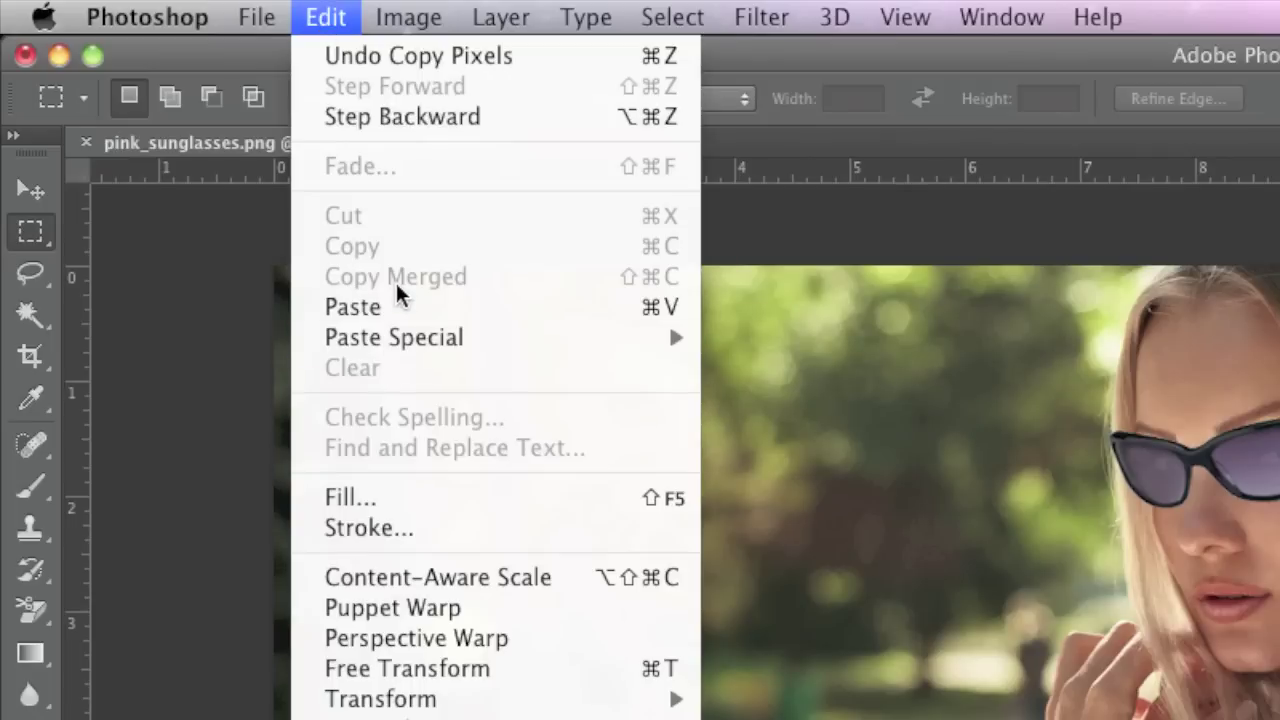
click(394, 305)
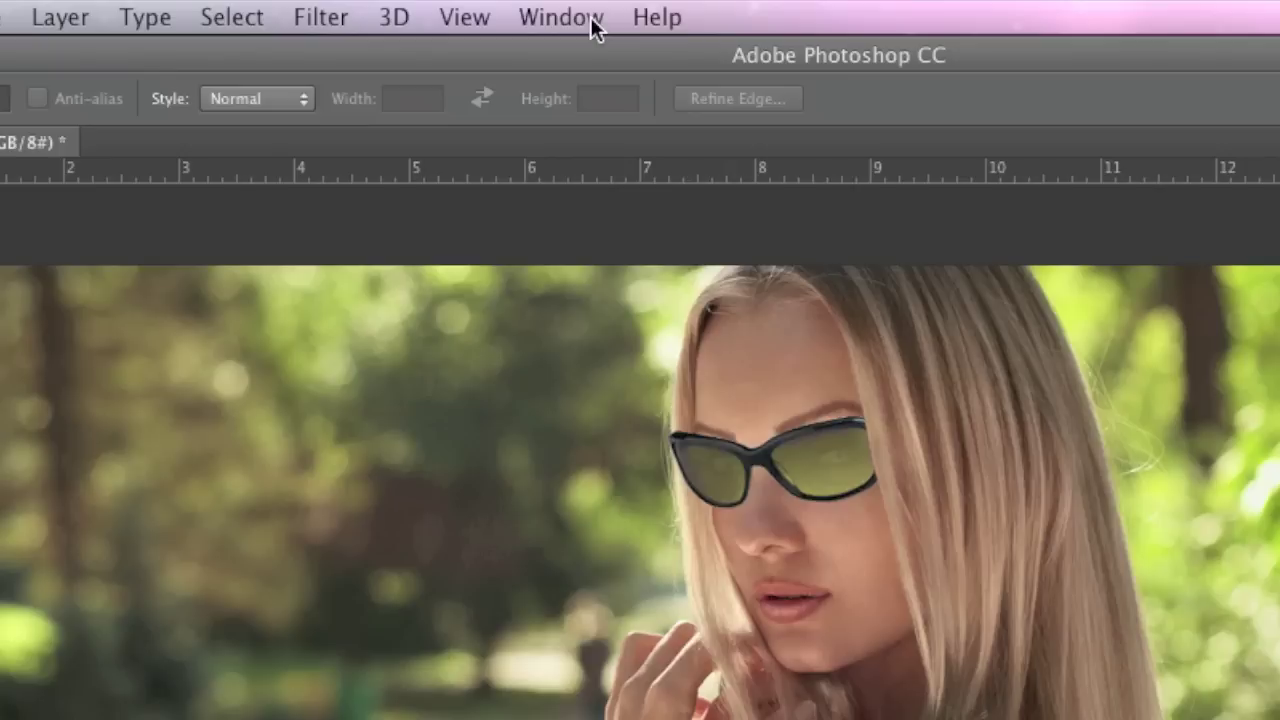
Show the Timeline panel and create a frame animation starting with one frame.
click(560, 18)
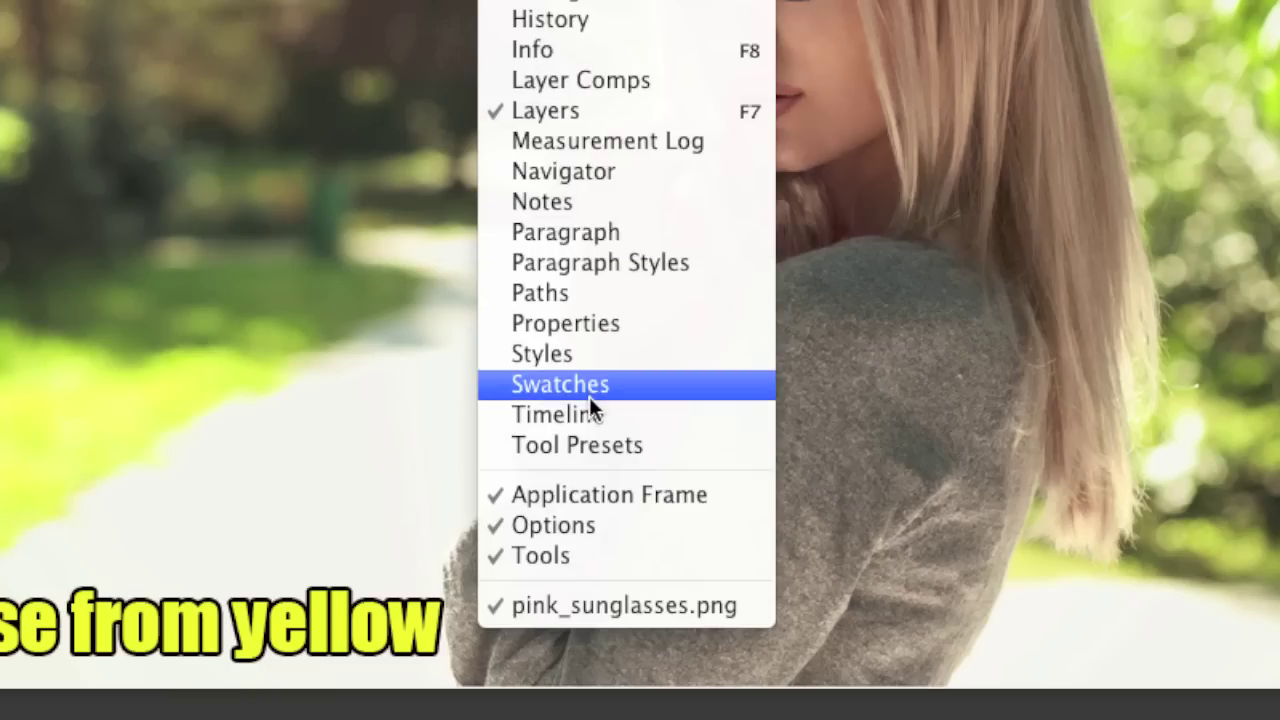
click(589, 414)
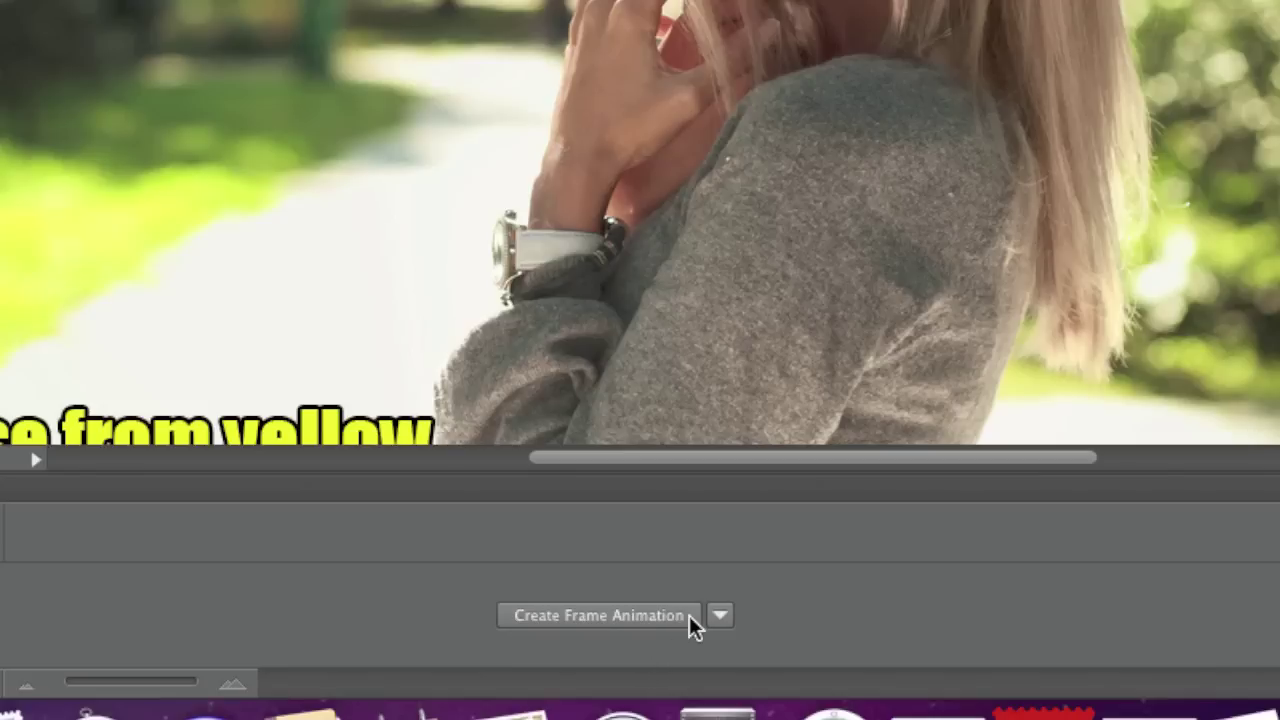
click(719, 618)
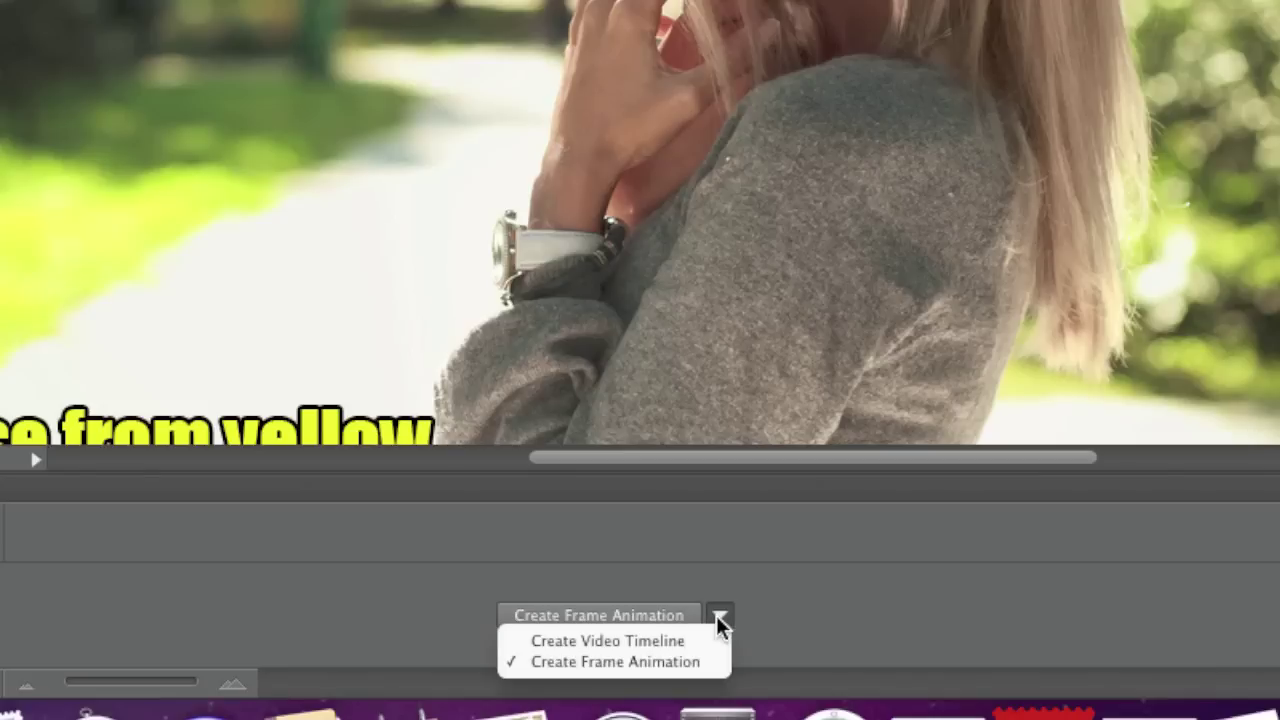
click(692, 640)
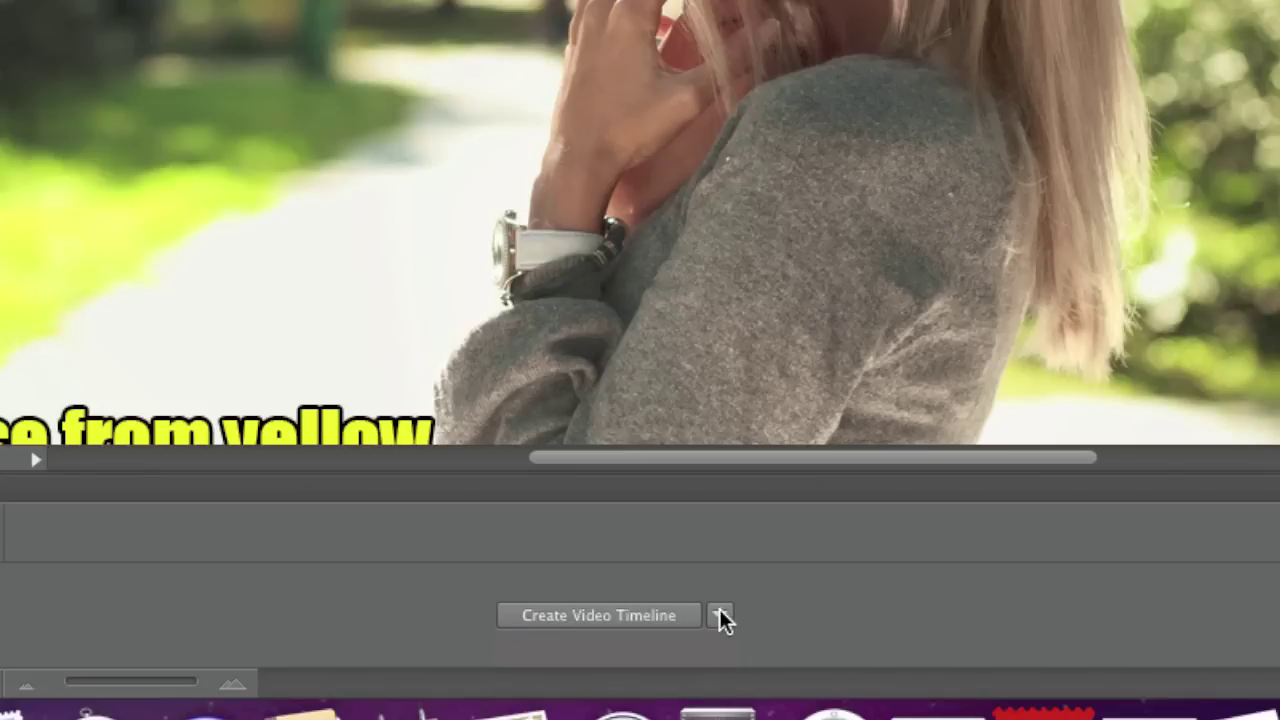
click(719, 616)
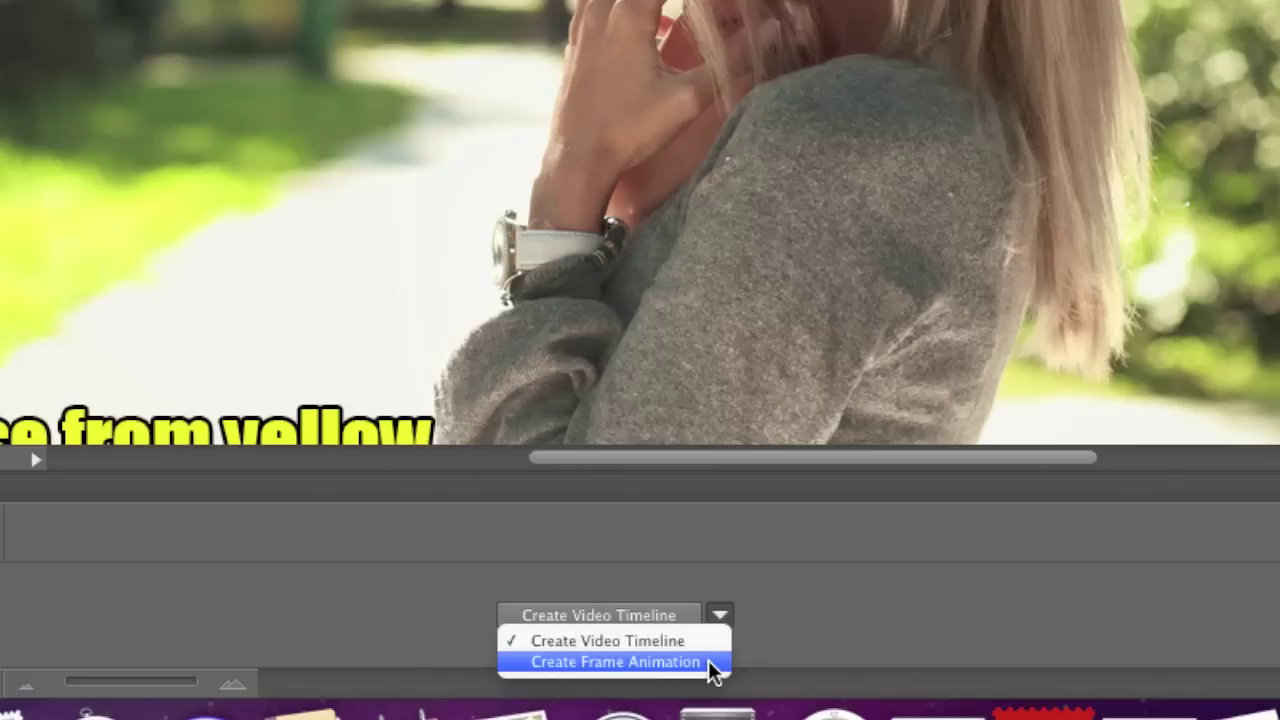
click(708, 660)
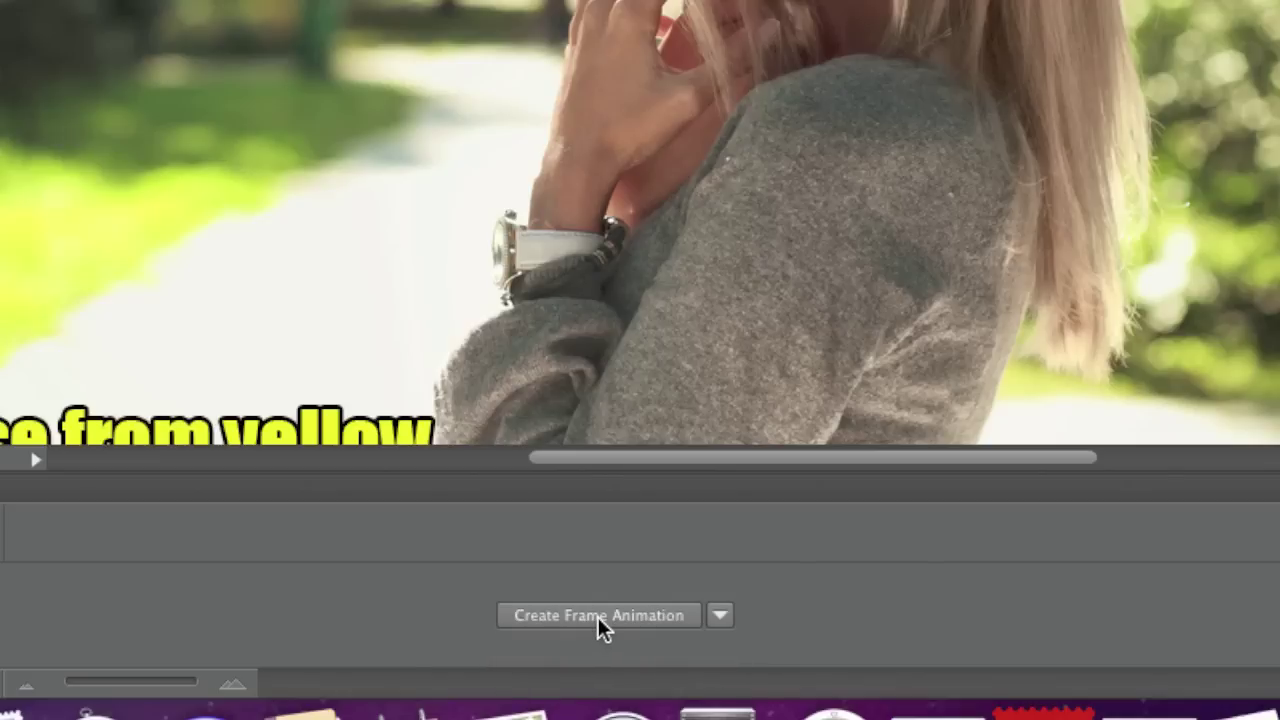
click(599, 615)
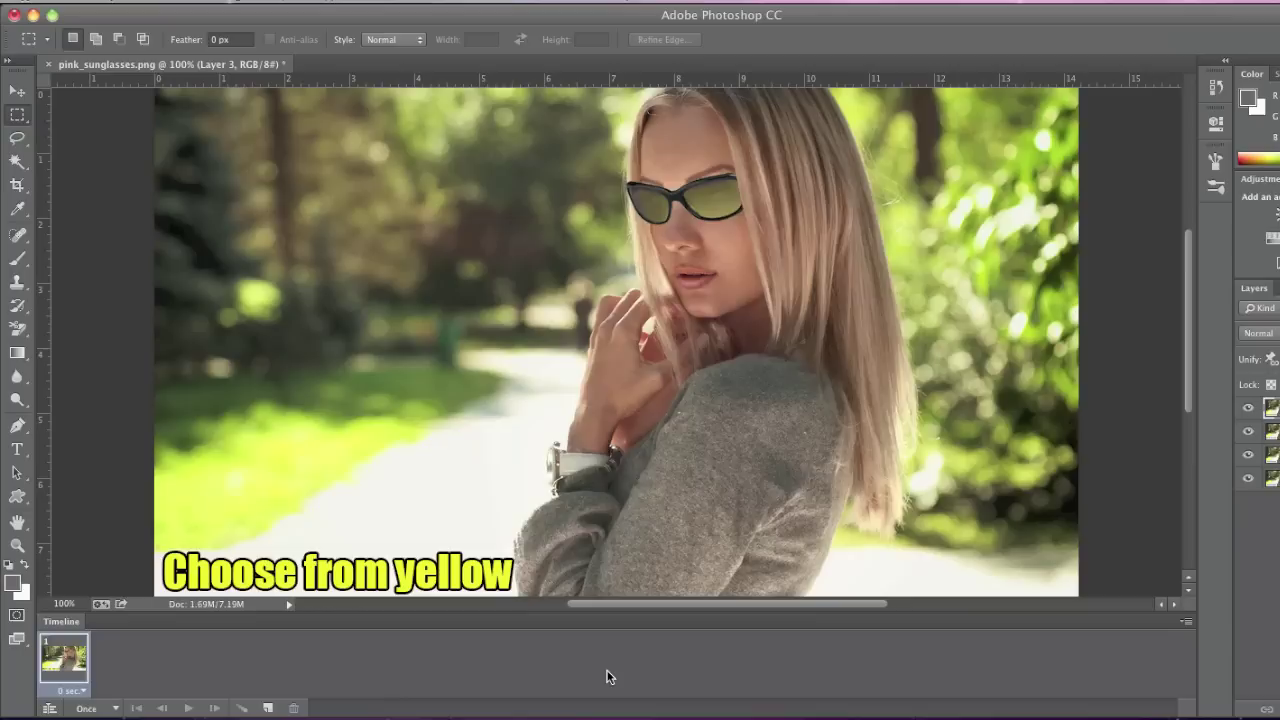
Convert the four captioned layers into four Timeline animation frames with Make Frames From Layers.
click(1185, 624)
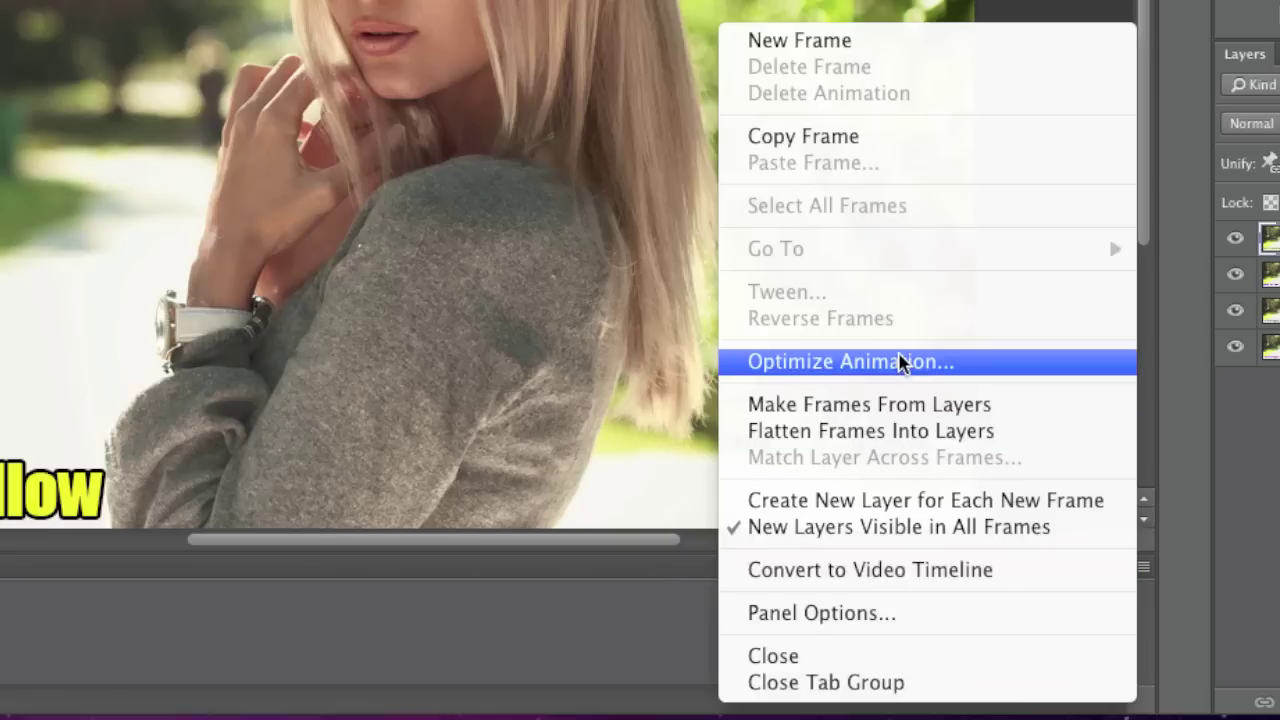
click(890, 405)
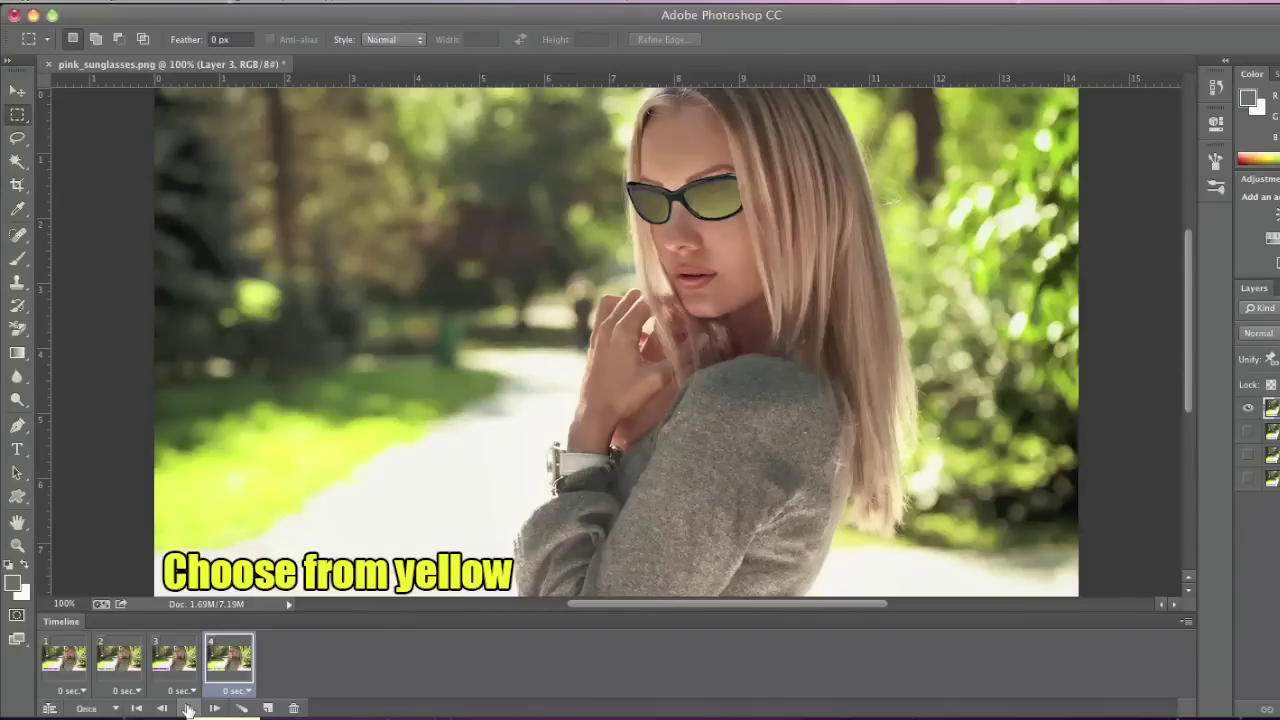
click(83, 690)
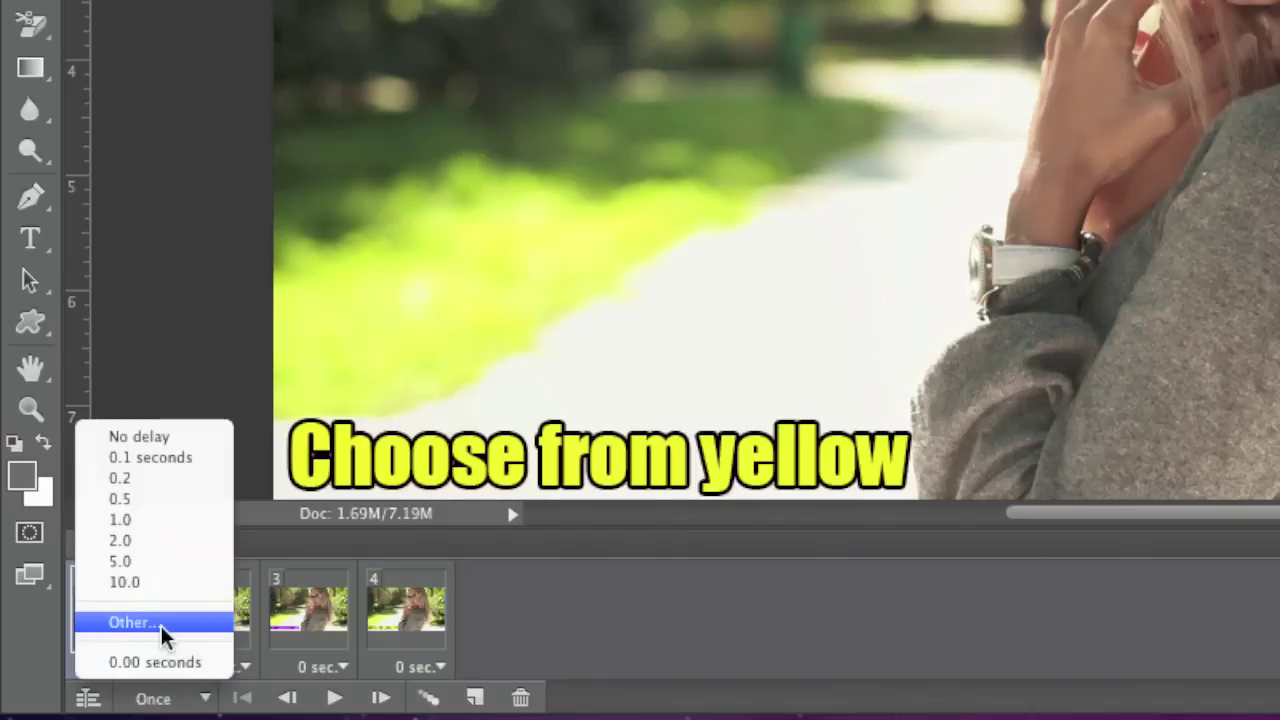
Set the delay of frames 1, 2, 3 and 4 to 1.0 second each.
click(210, 521)
click(245, 666)
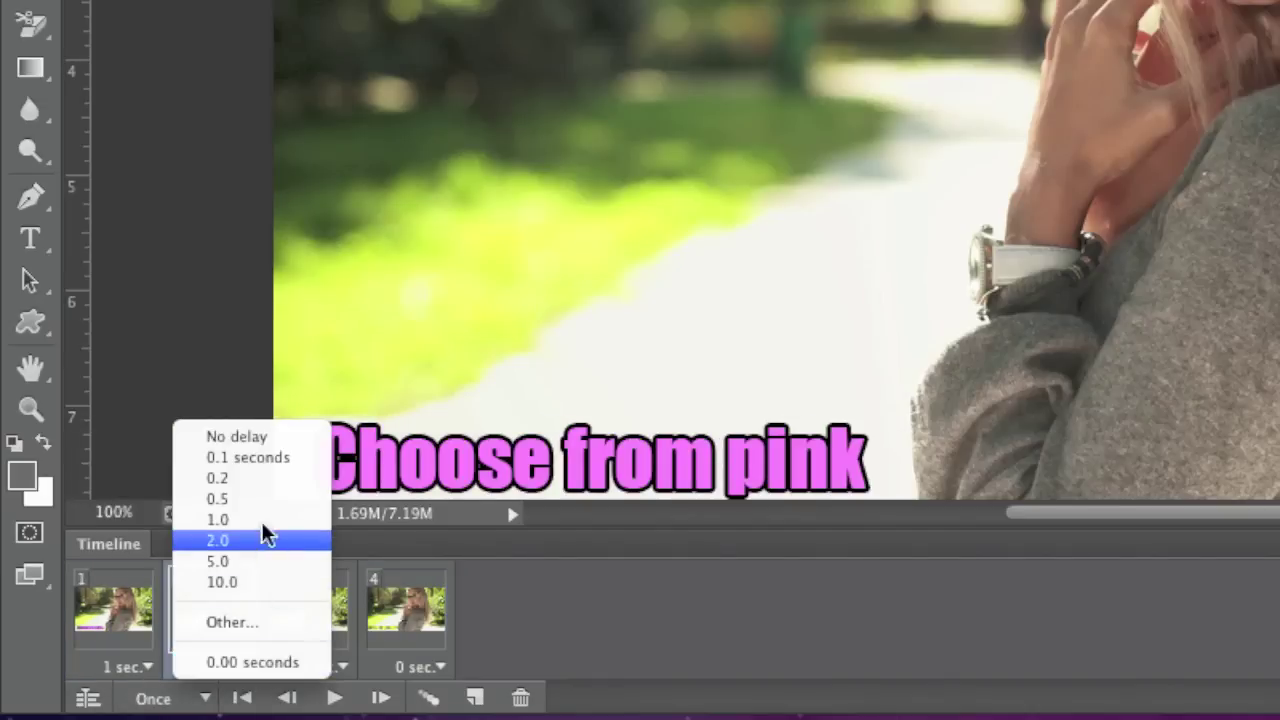
click(260, 520)
click(340, 667)
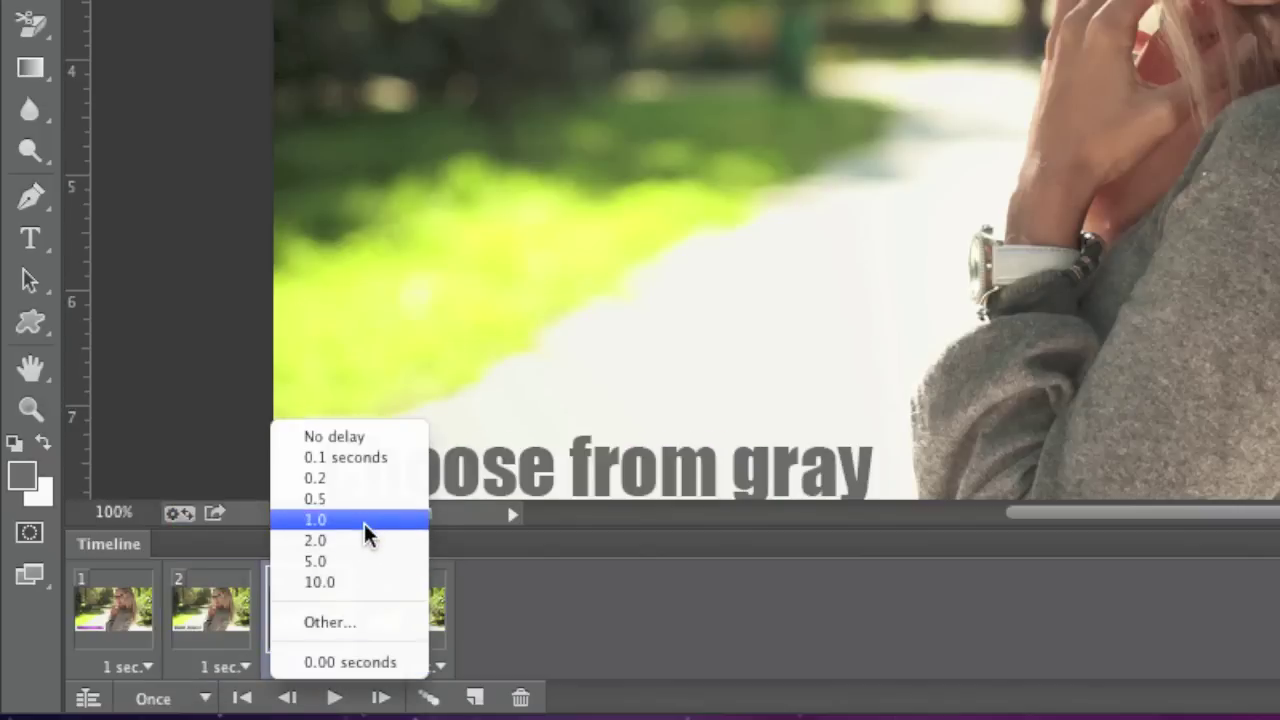
click(366, 520)
click(441, 666)
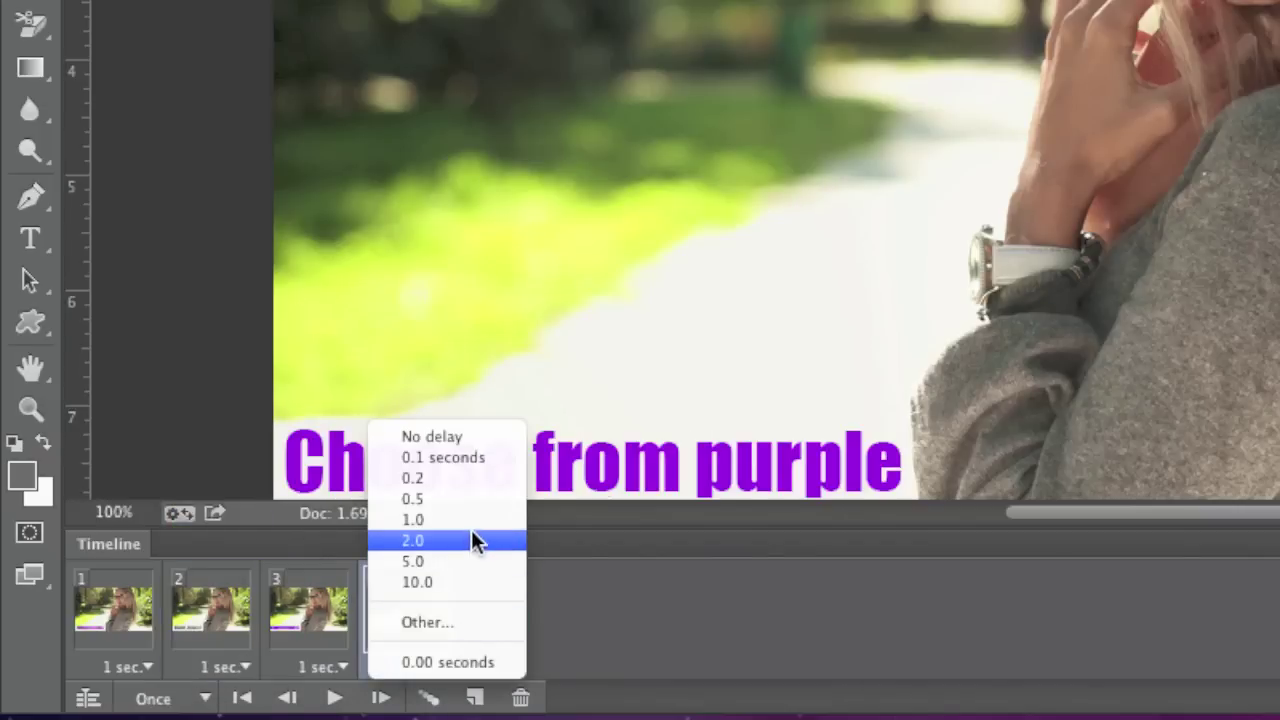
click(511, 521)
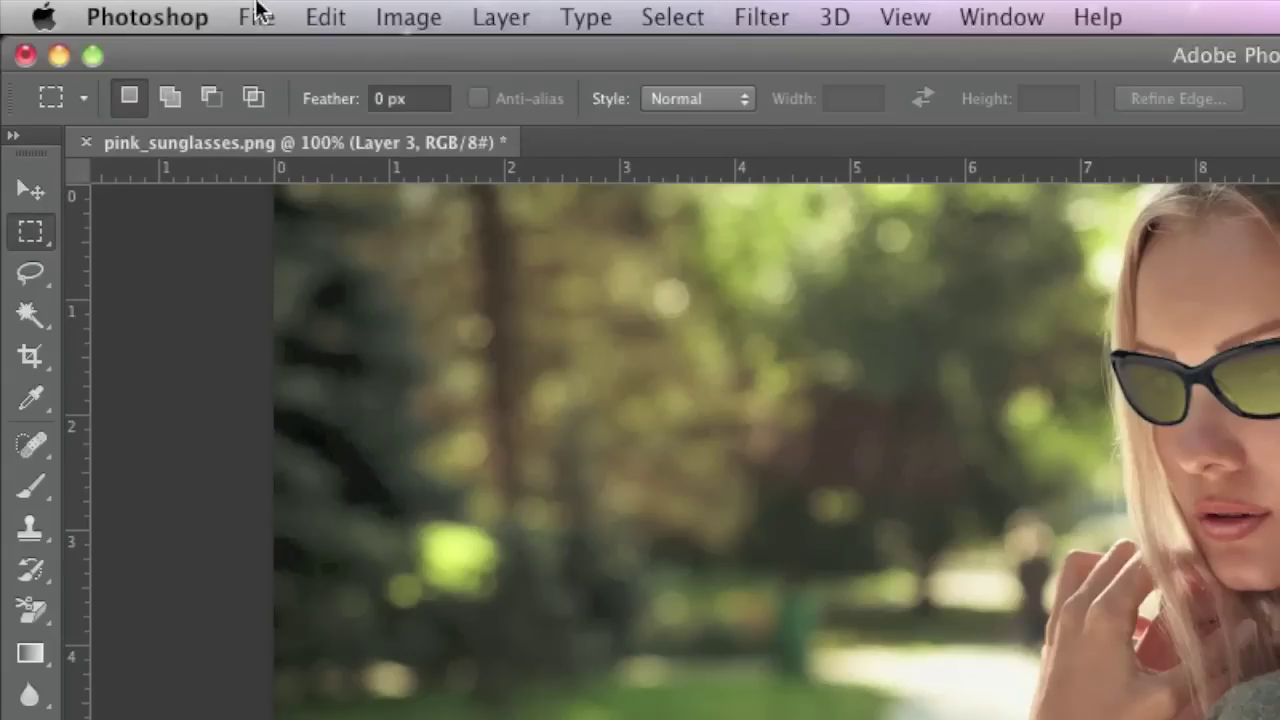
In Save for Web, keep GIF format, set looping to Forever and preview the animation.
click(255, 12)
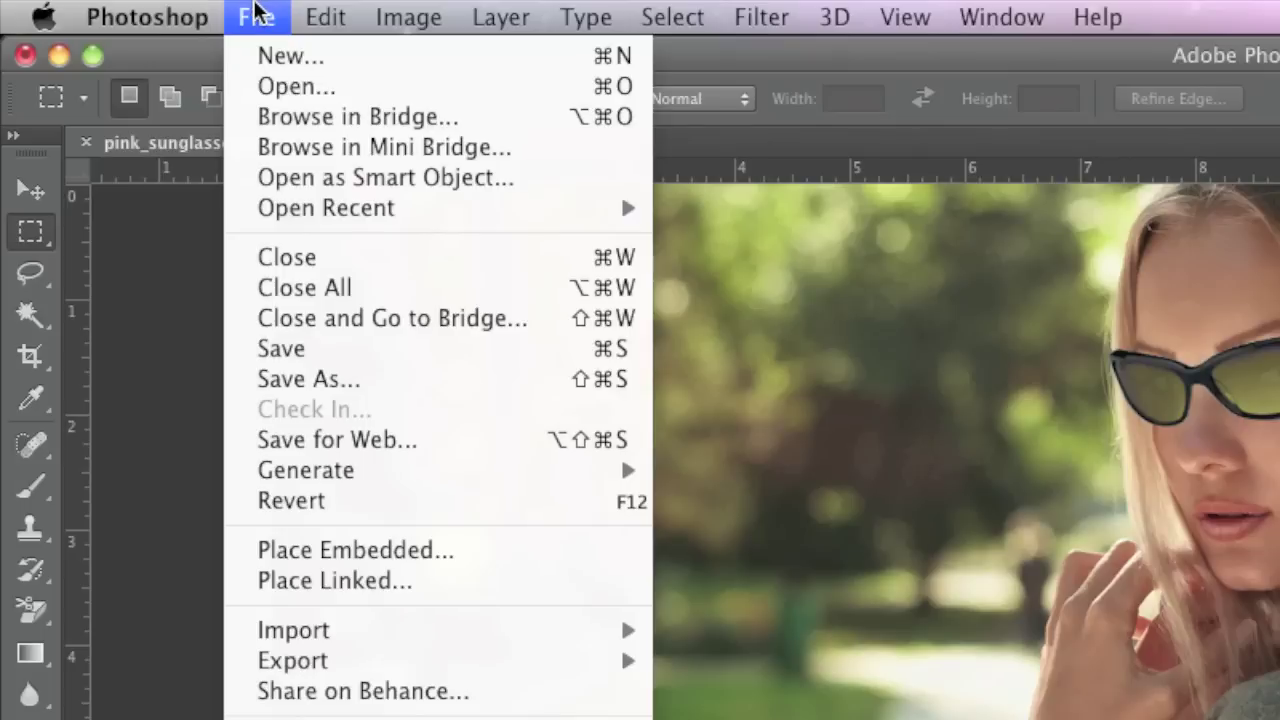
click(295, 442)
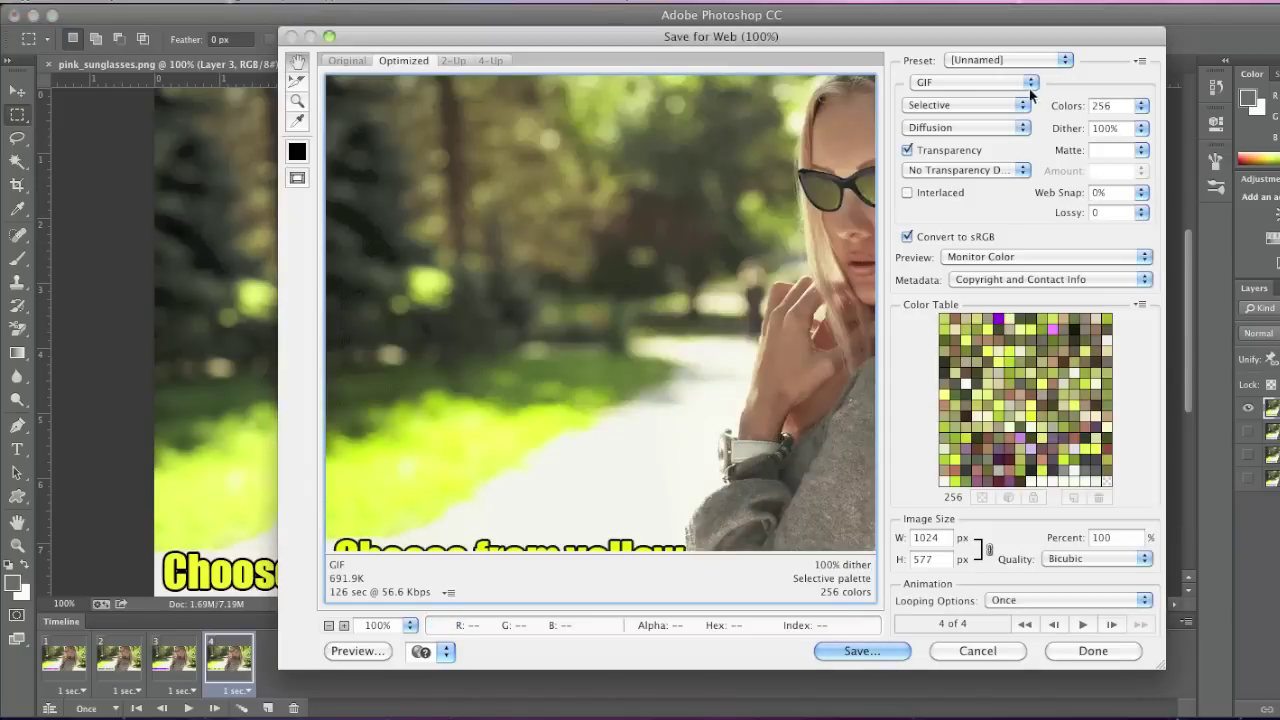
click(1025, 84)
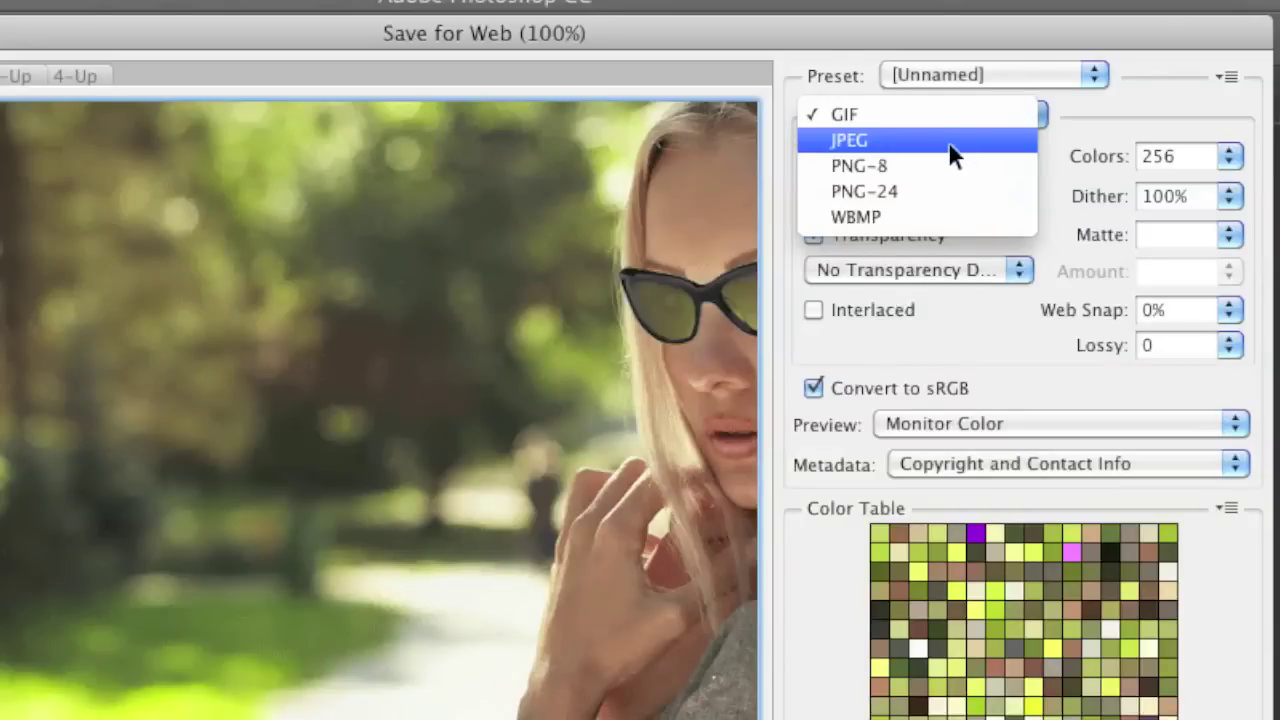
click(974, 83)
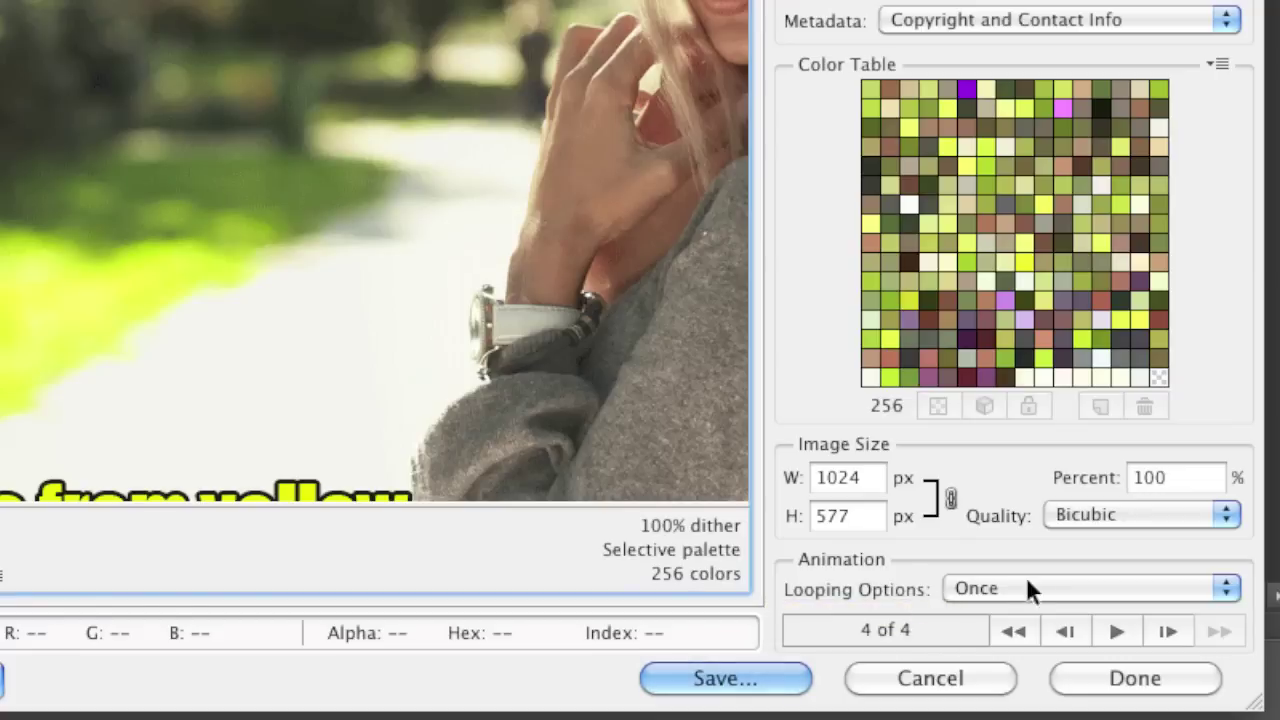
click(1058, 581)
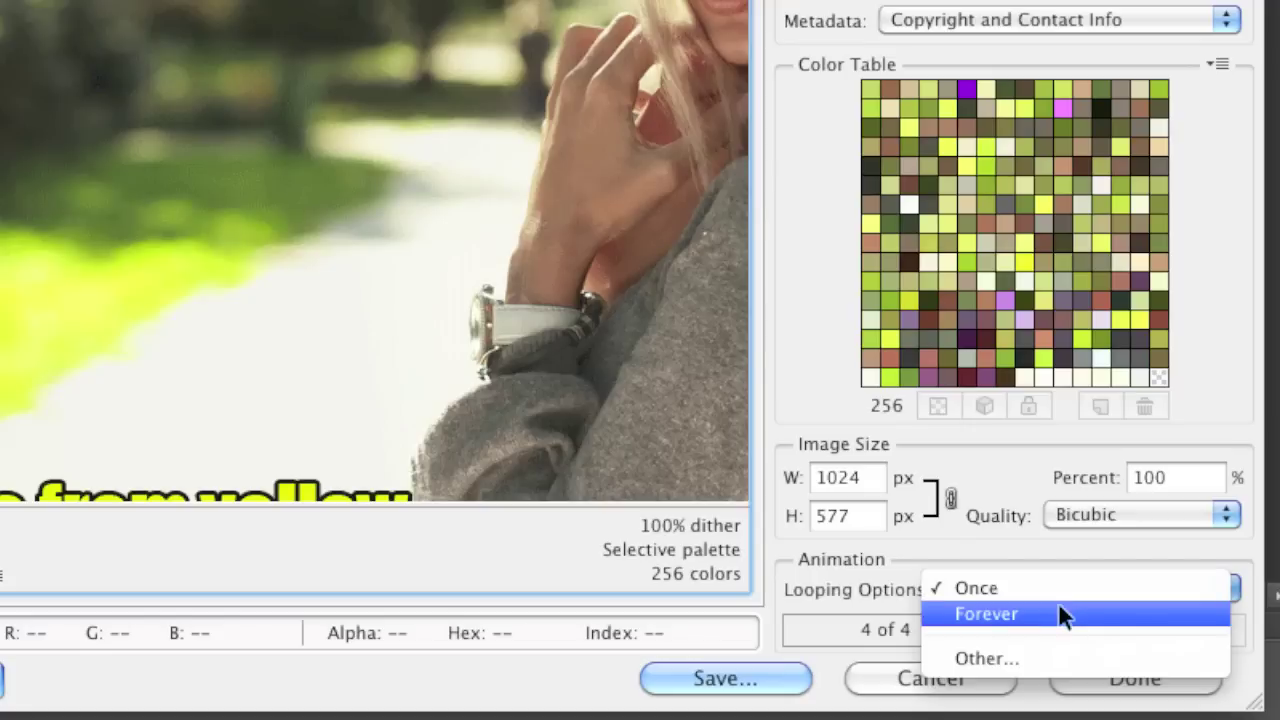
click(1059, 605)
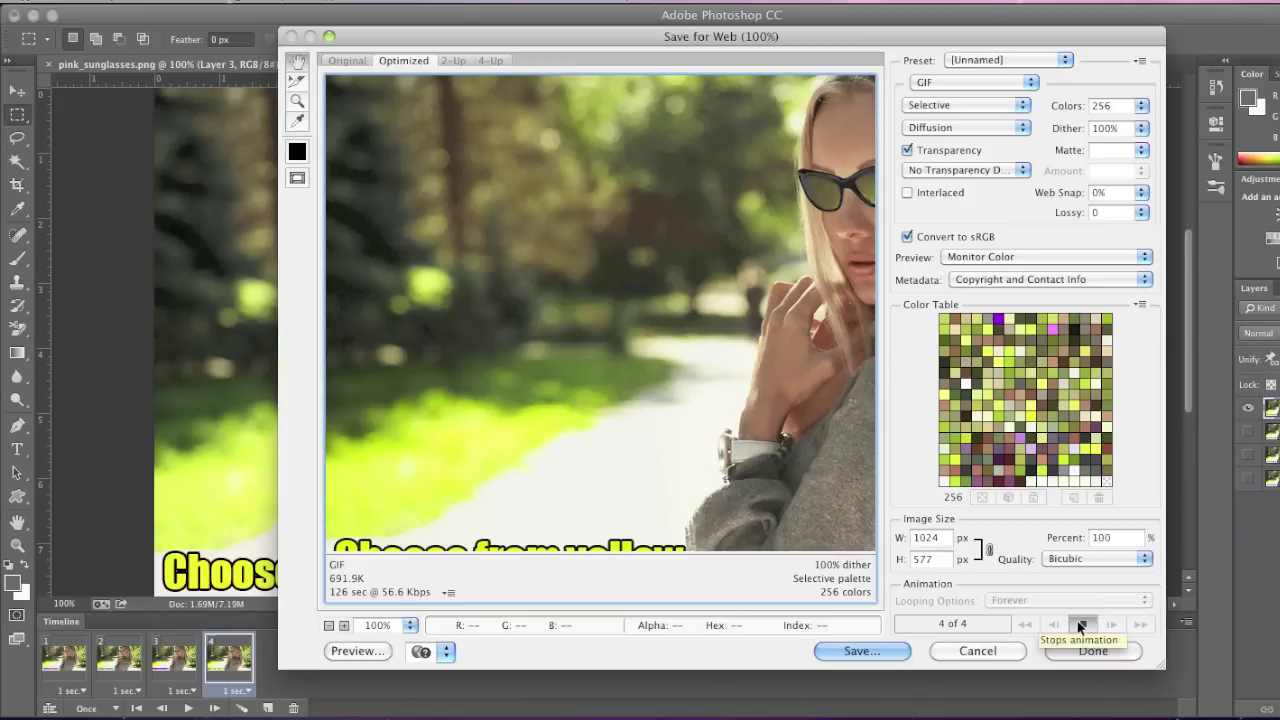
click(1113, 632)
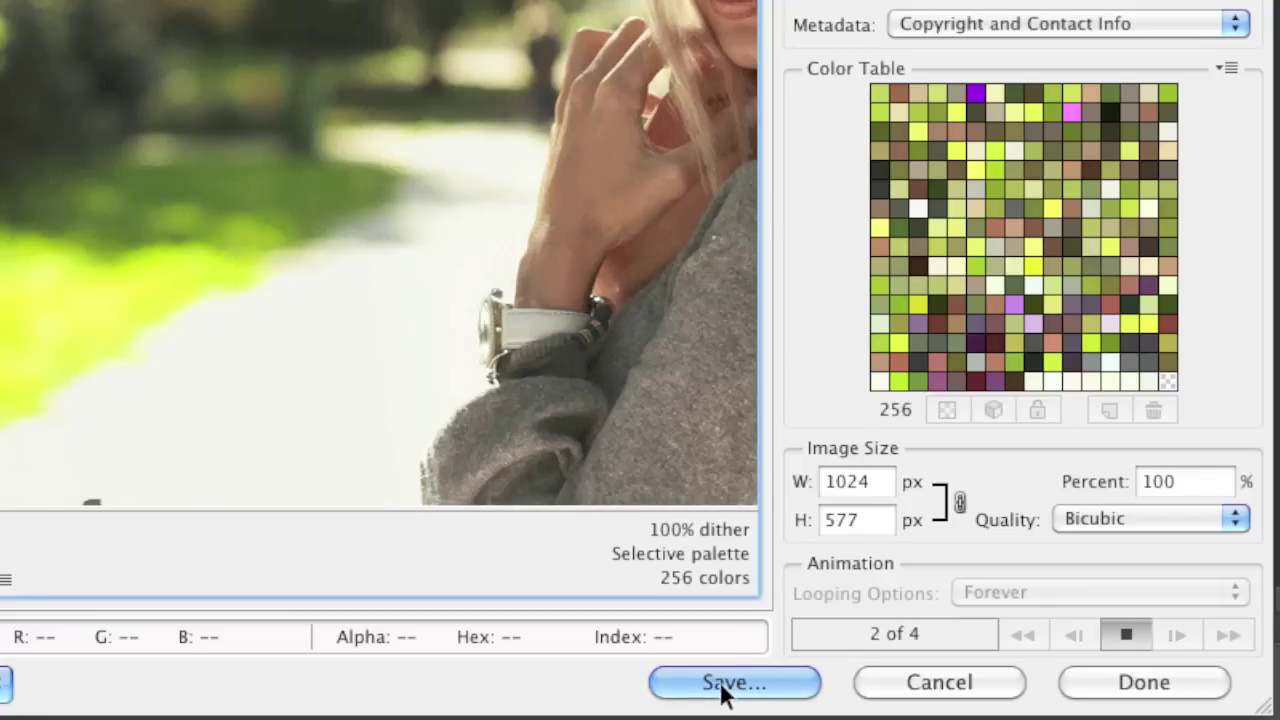
Save the optimized GIF to the Desktop as animated.gif.
click(722, 688)
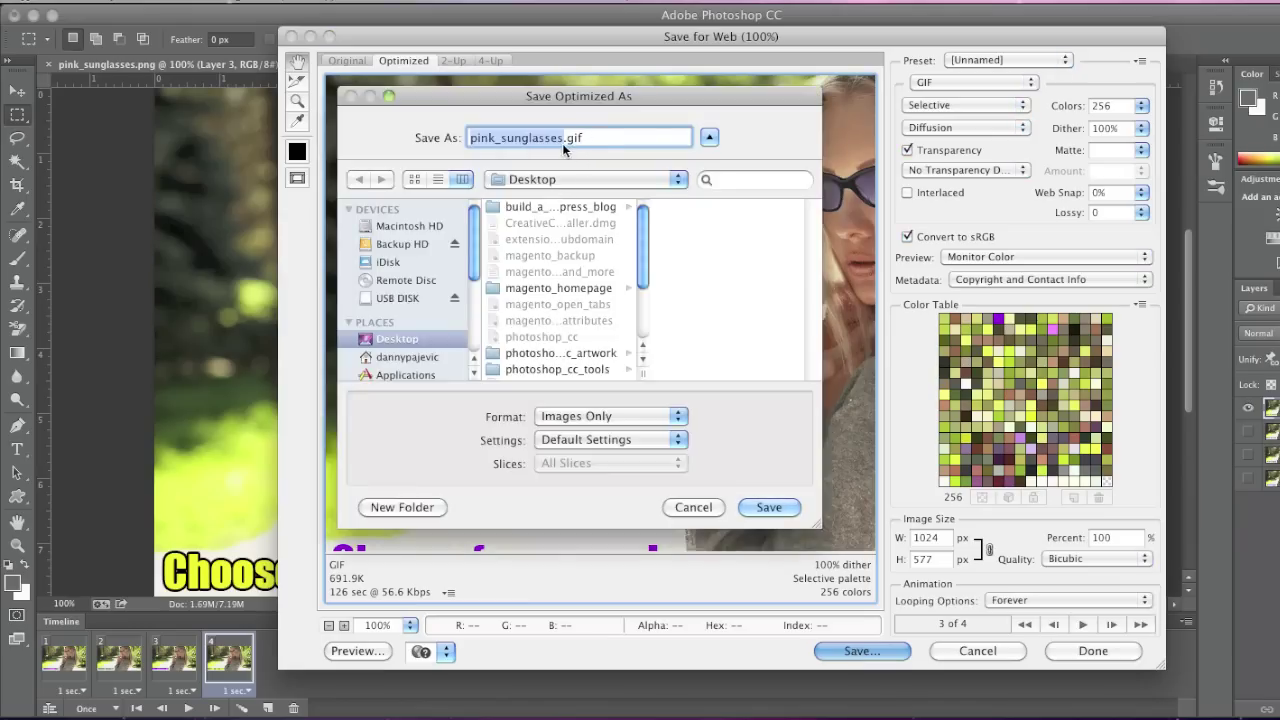
text(anima)
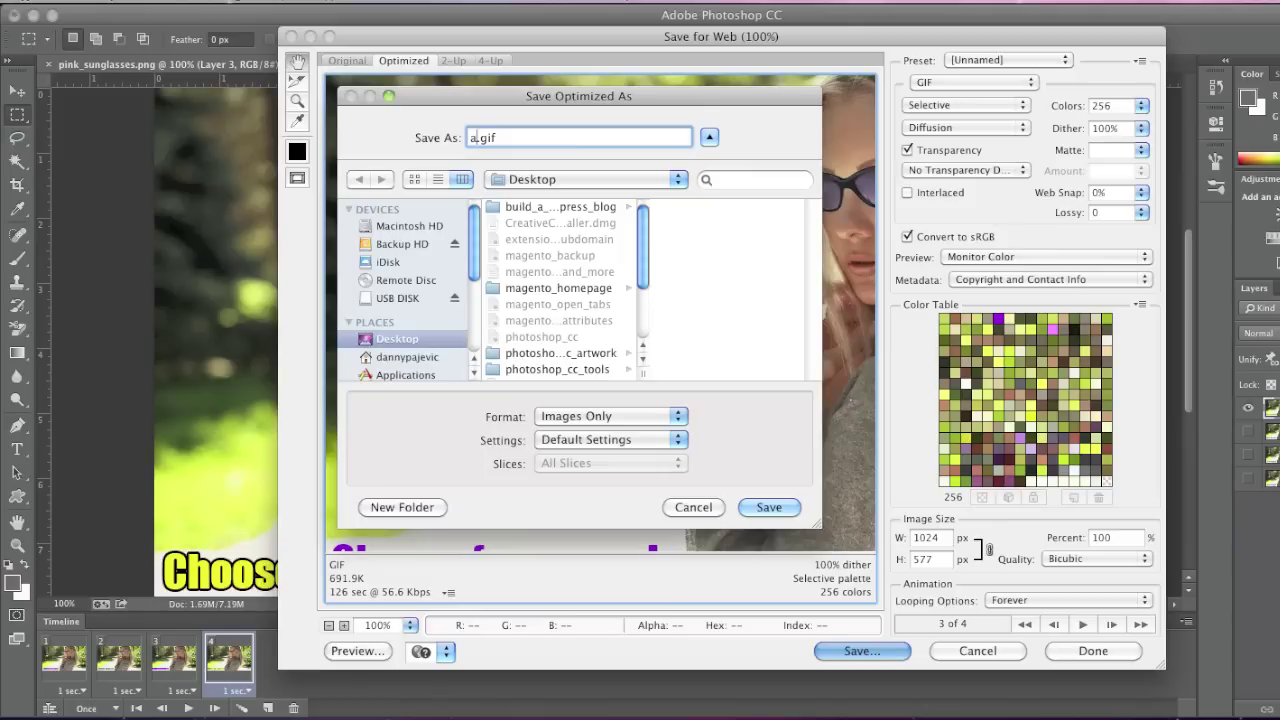
text(ted)
click(776, 511)
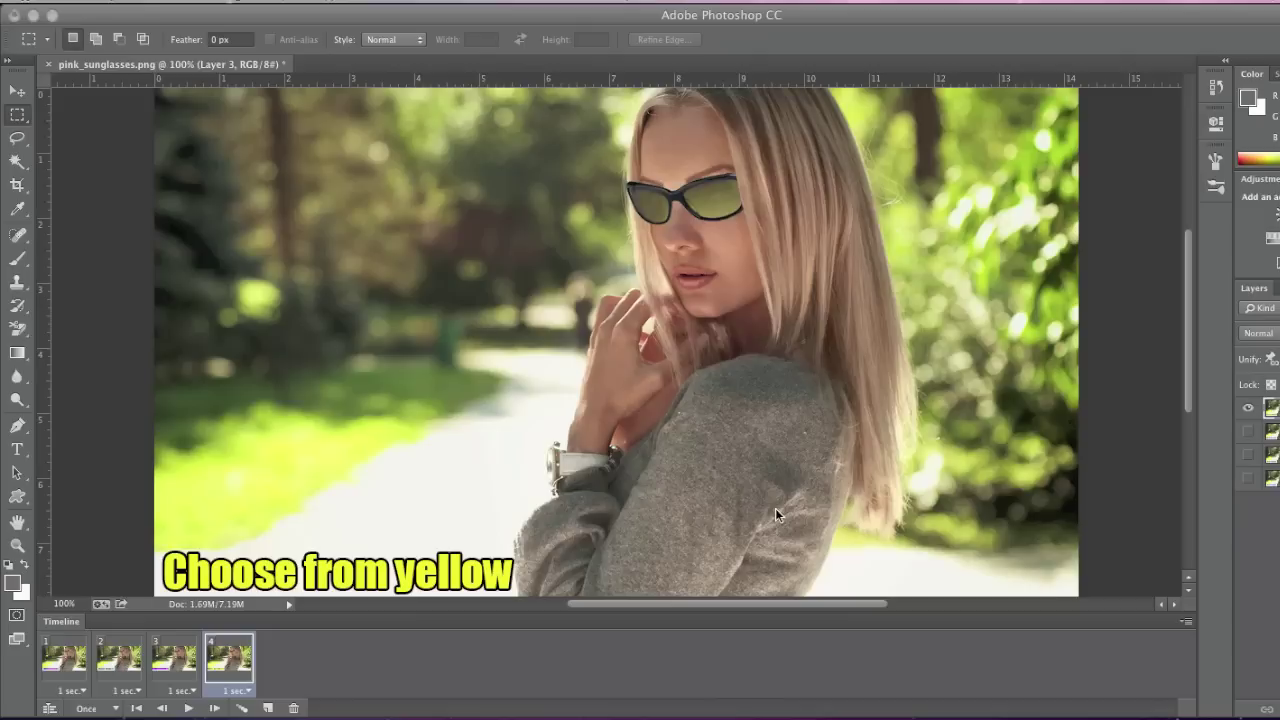
Find animated.gif in Finder's Desktop folder and open it with Safari.
click(85, 713)
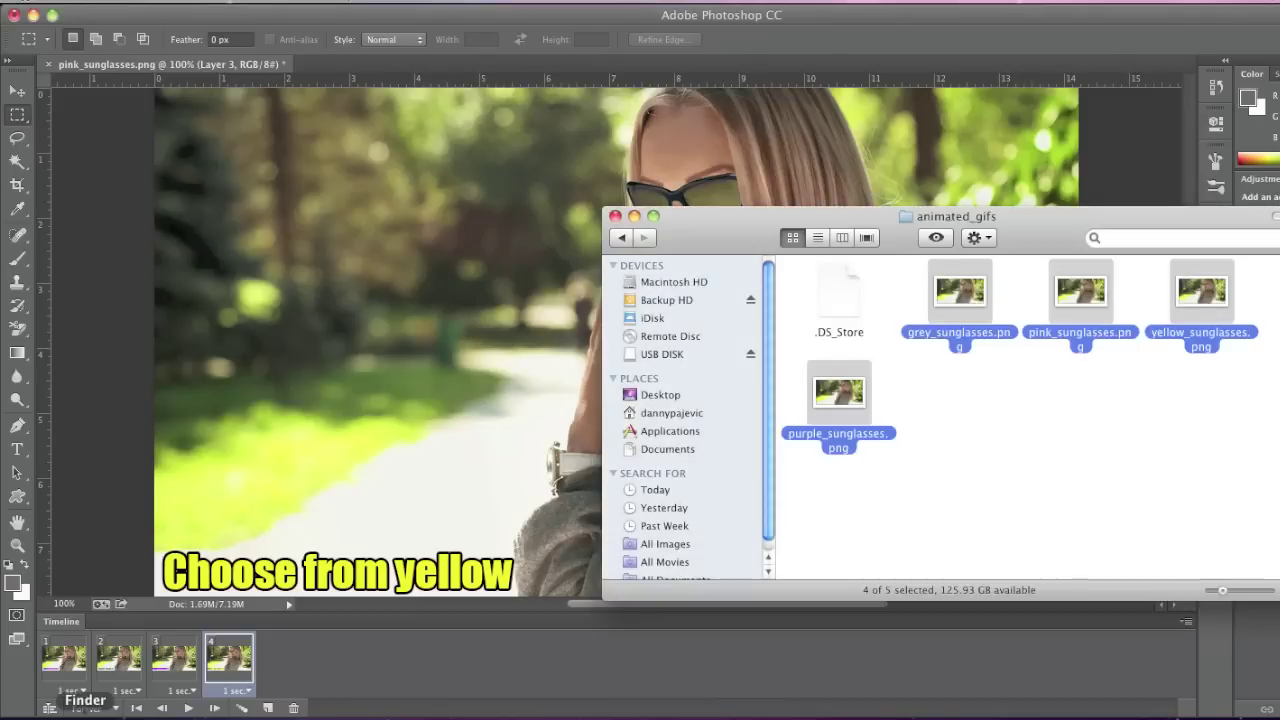
click(645, 400)
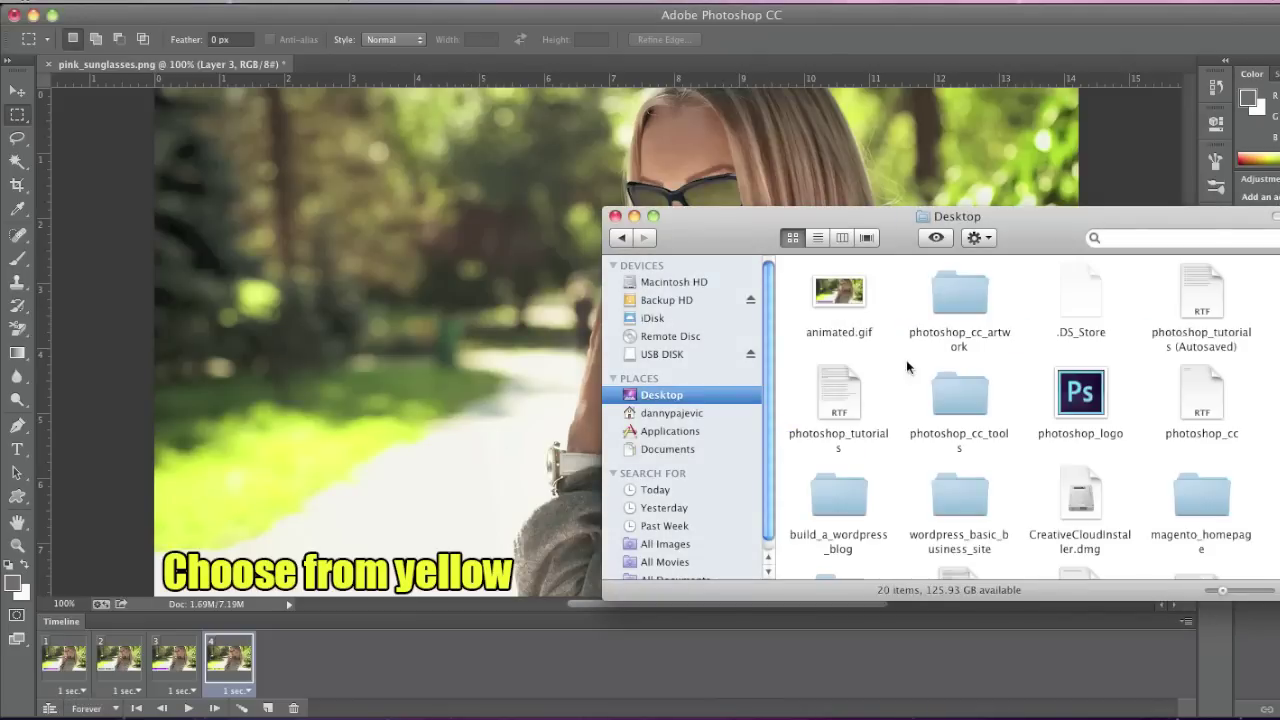
right_click(898, 361)
click(860, 318)
right_click(860, 318)
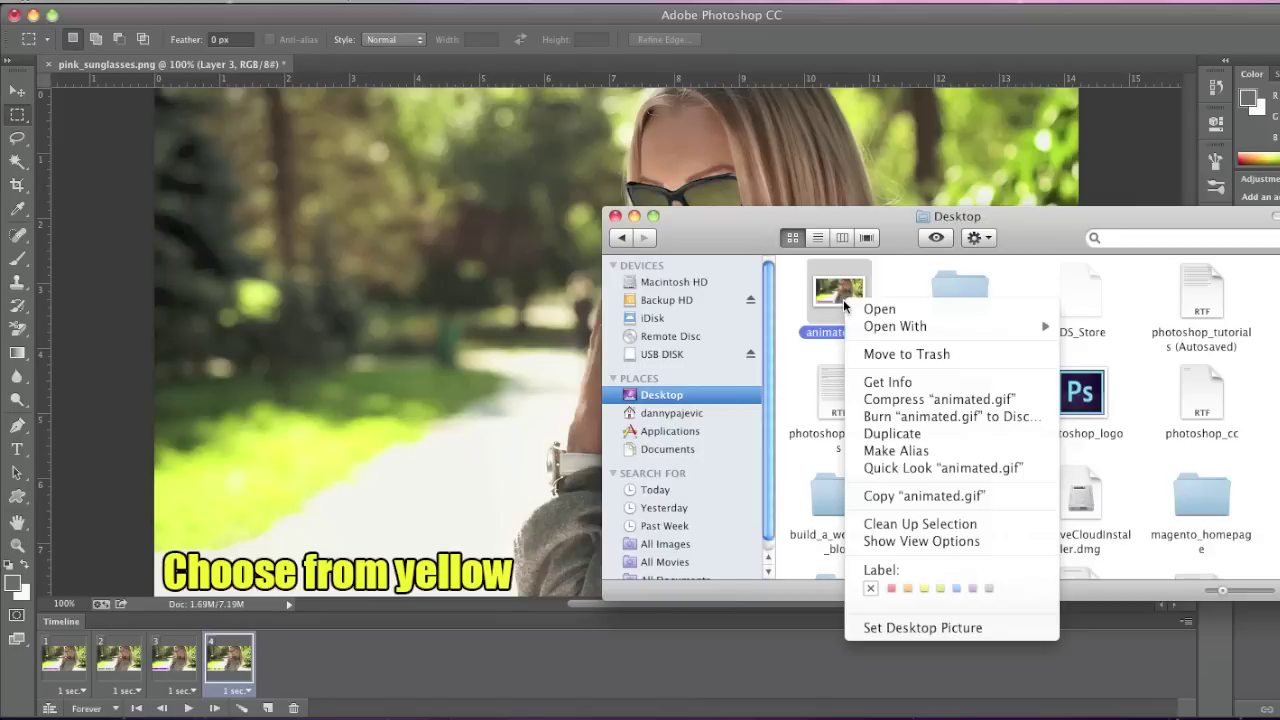
mouse_move(864, 327)
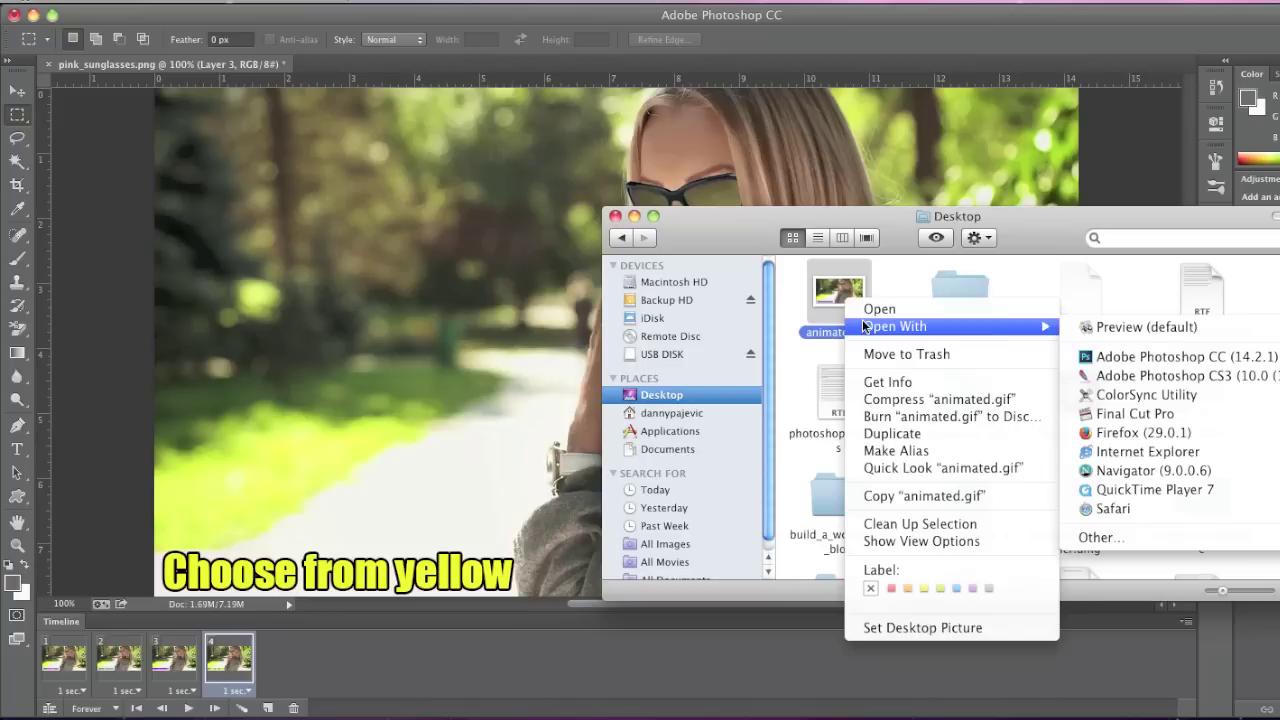
click(1099, 509)
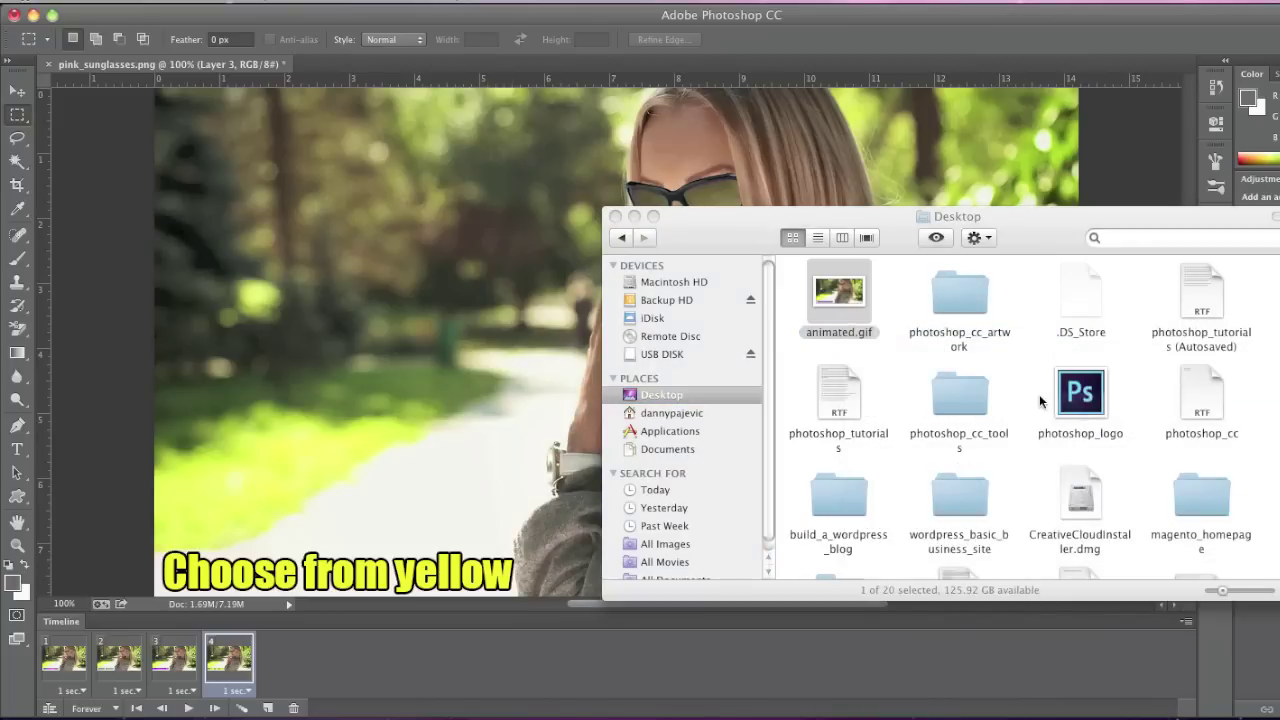